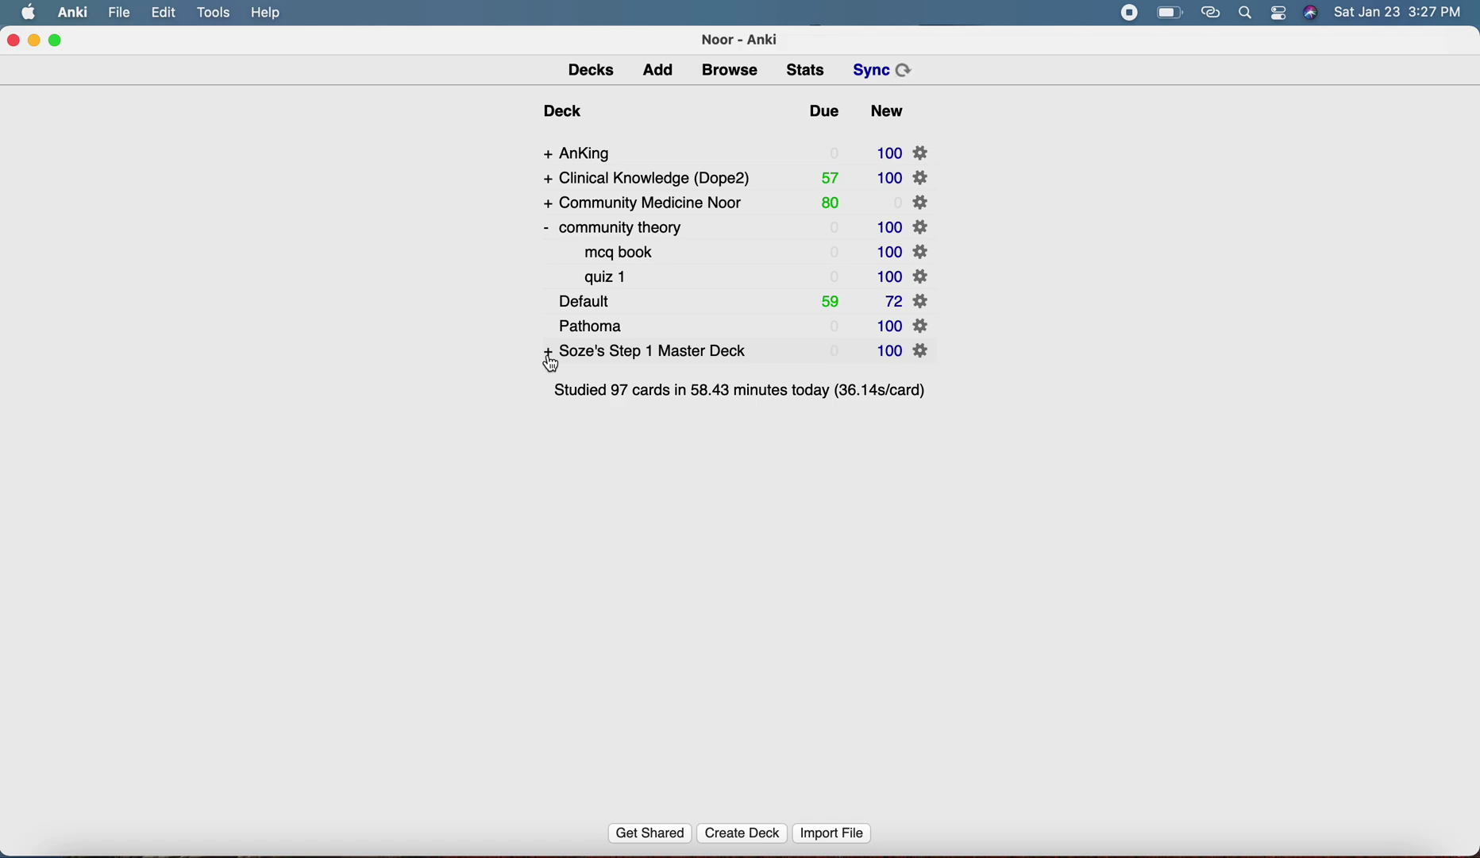
Expand Soze's Step 1 Master Deck to list its subdecks, then bring up the study-plan spreadsheet.
left_click(550, 360)
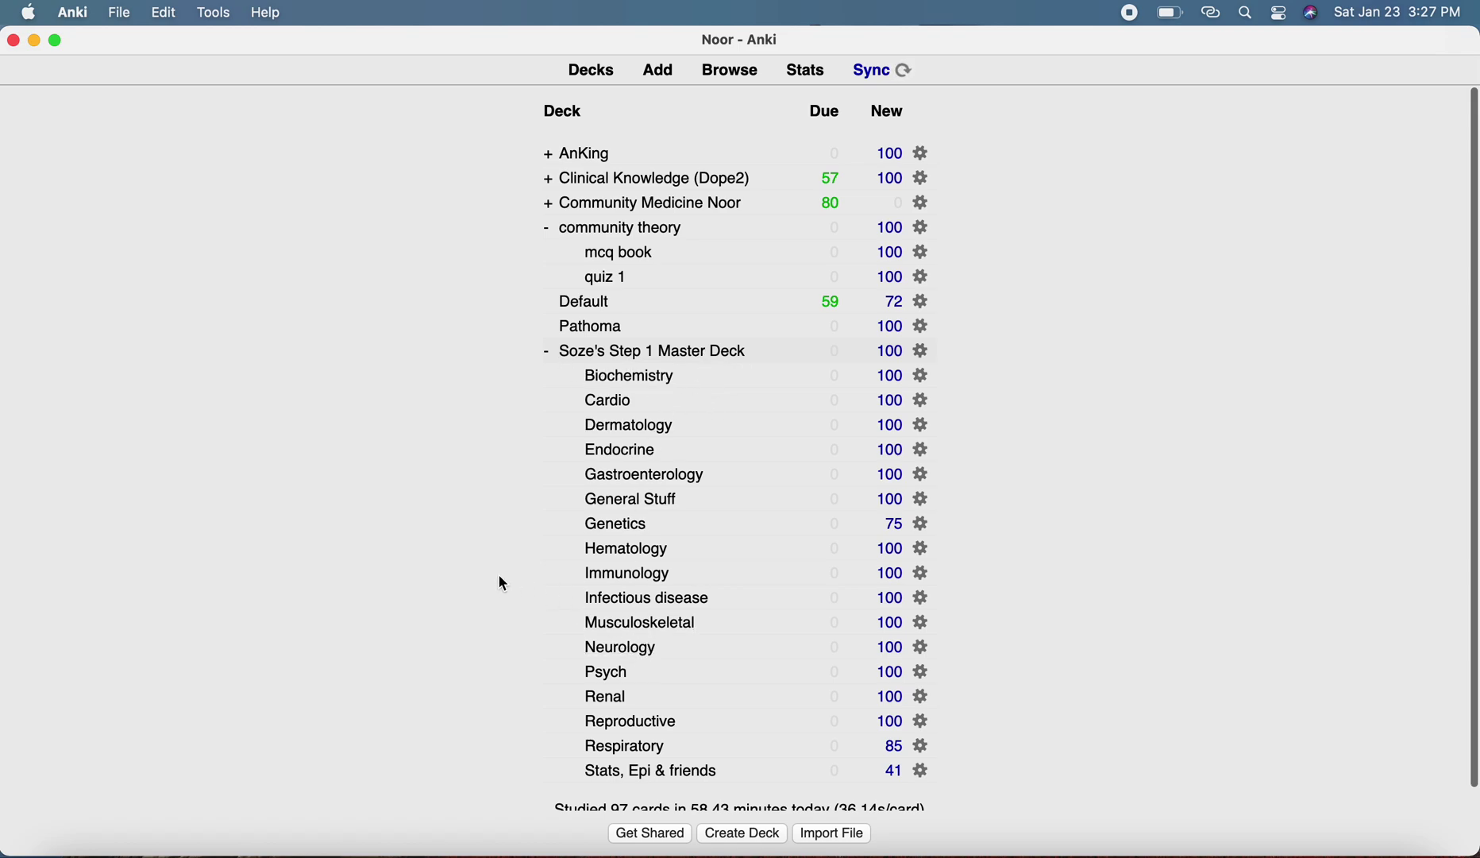
scroll(502, 584, "down", 1)
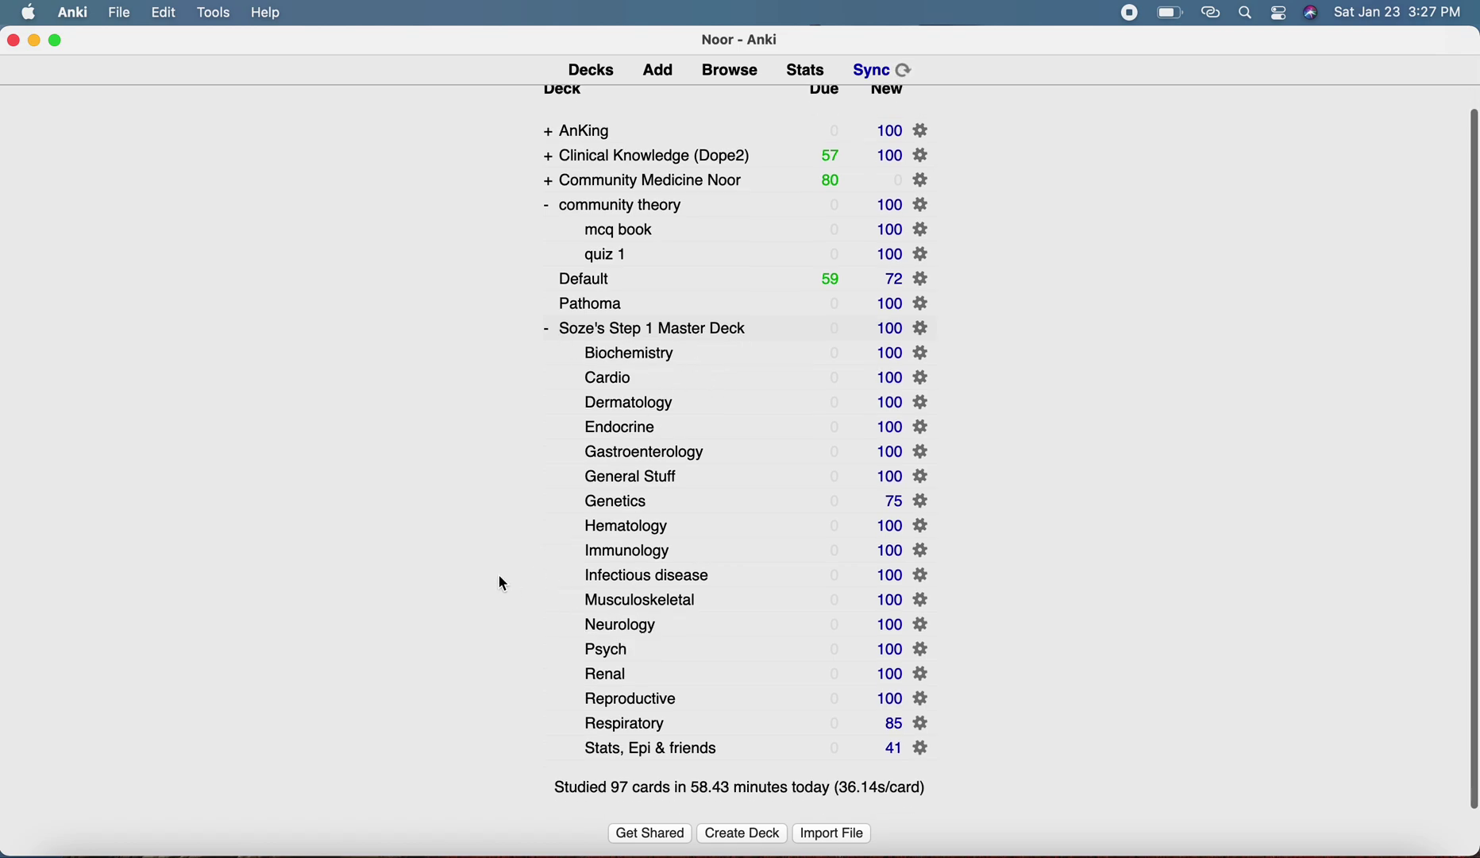
key("super+Tab")
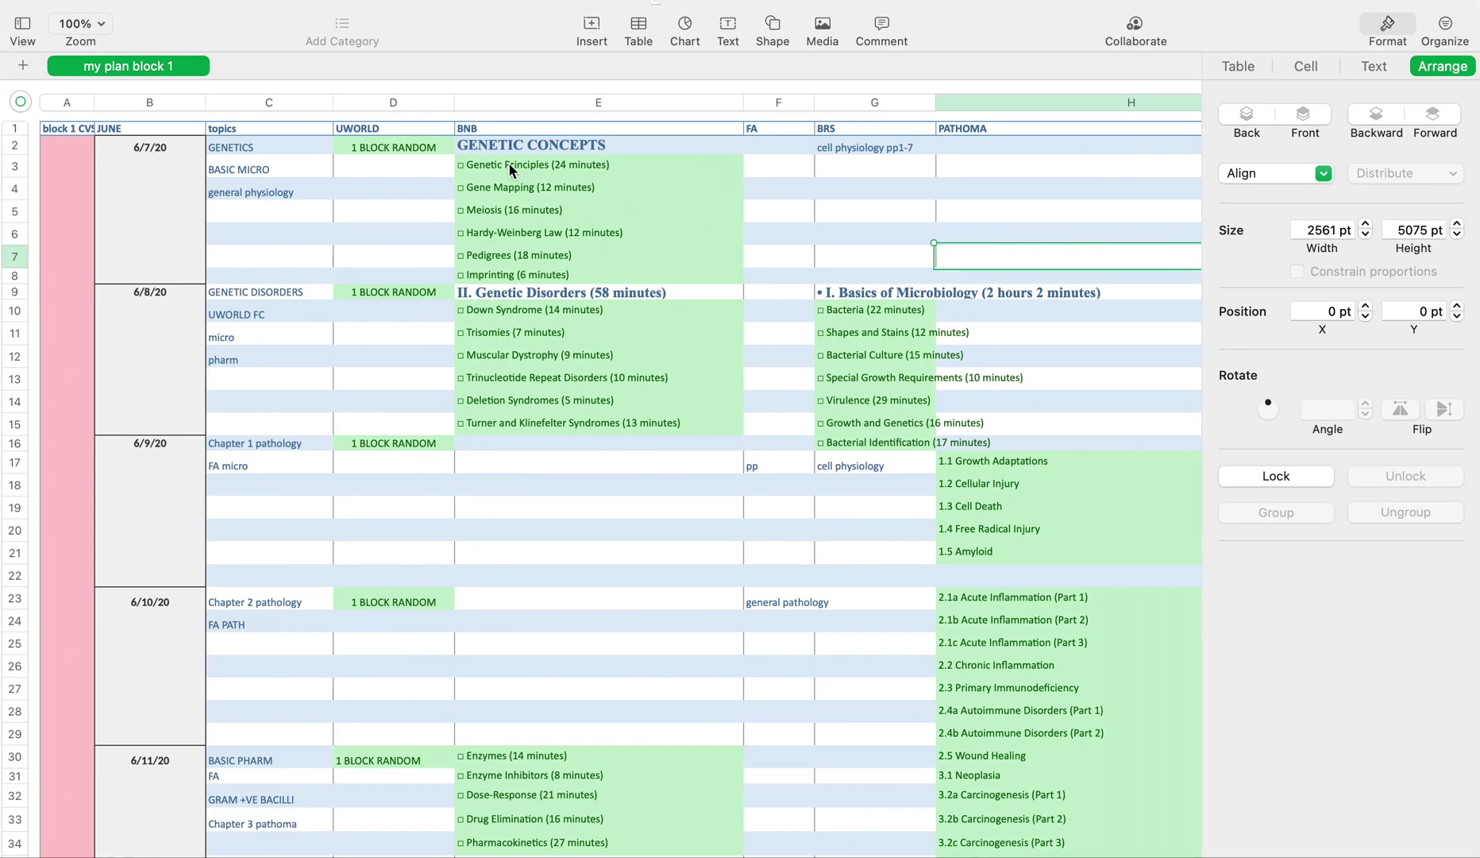
left_click(537, 174)
left_click(527, 235)
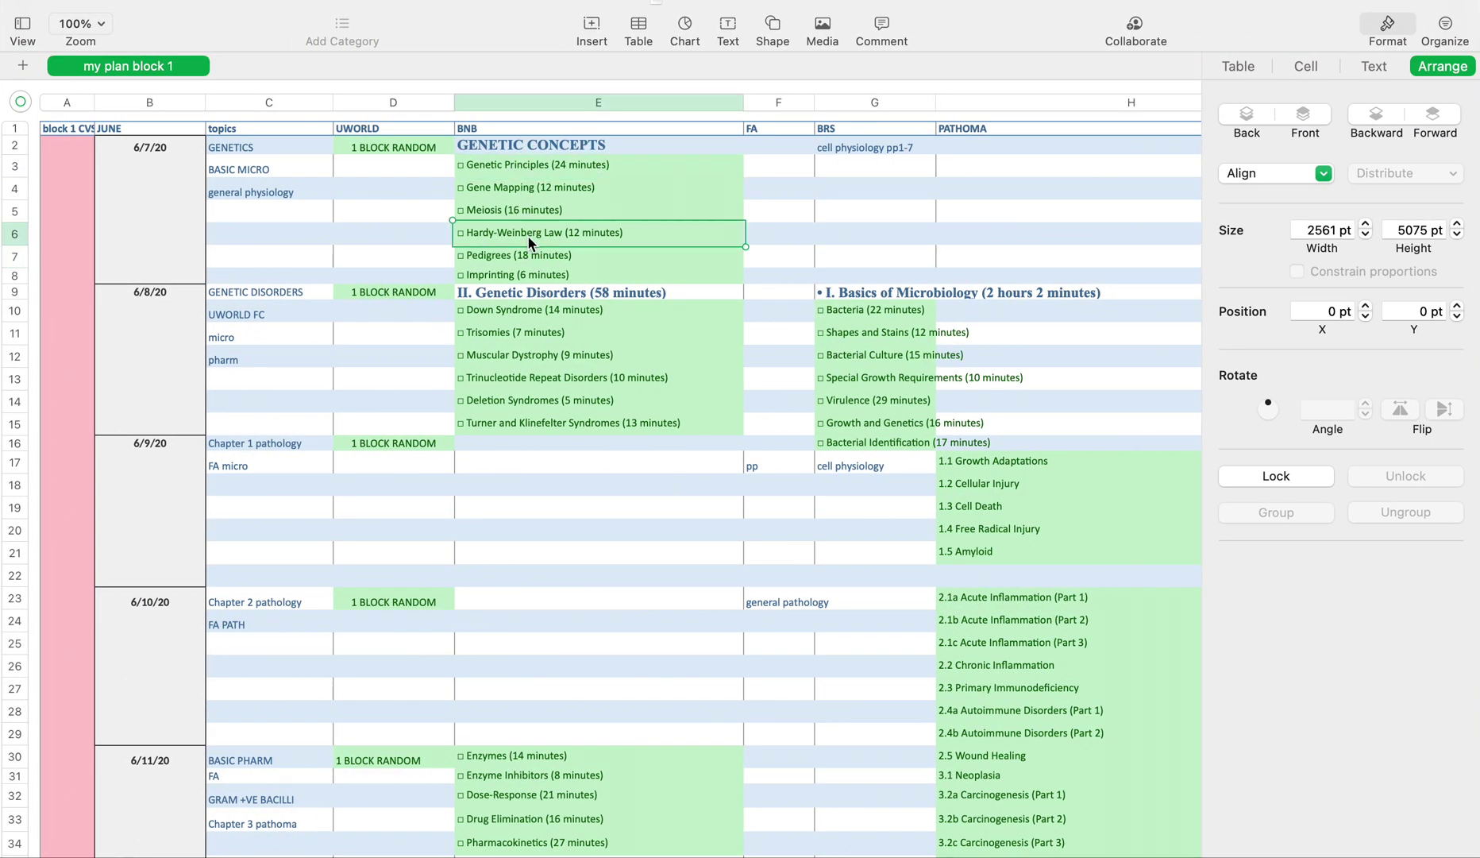
key("super+Tab")
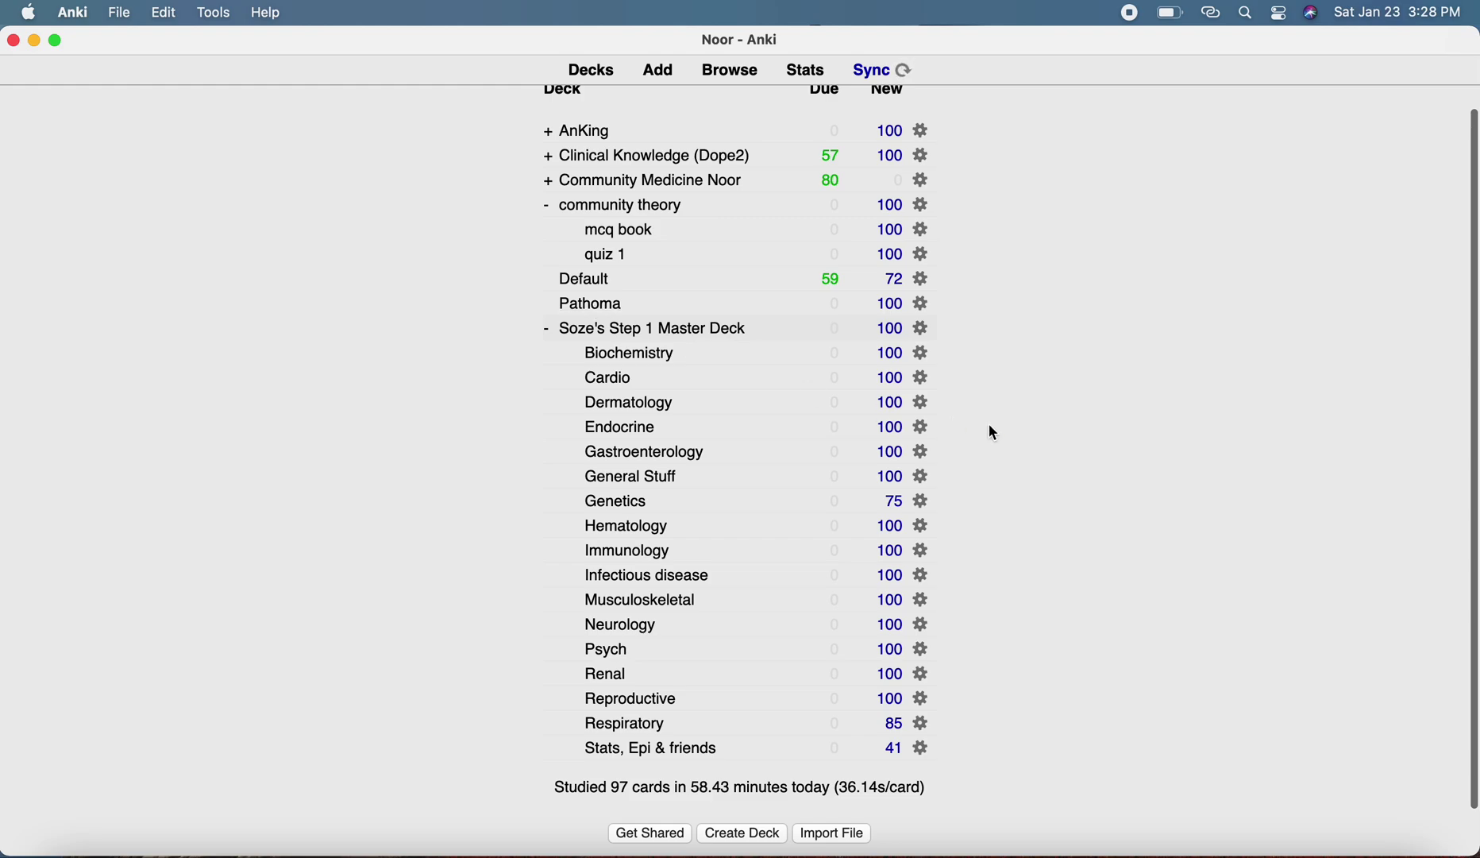
Google 'hierarchial tag add-on' in Safari and open the Hierarchical Tags 2 AnkiWeb result.
key("ctrl+Right")
key("ctrl+Right")
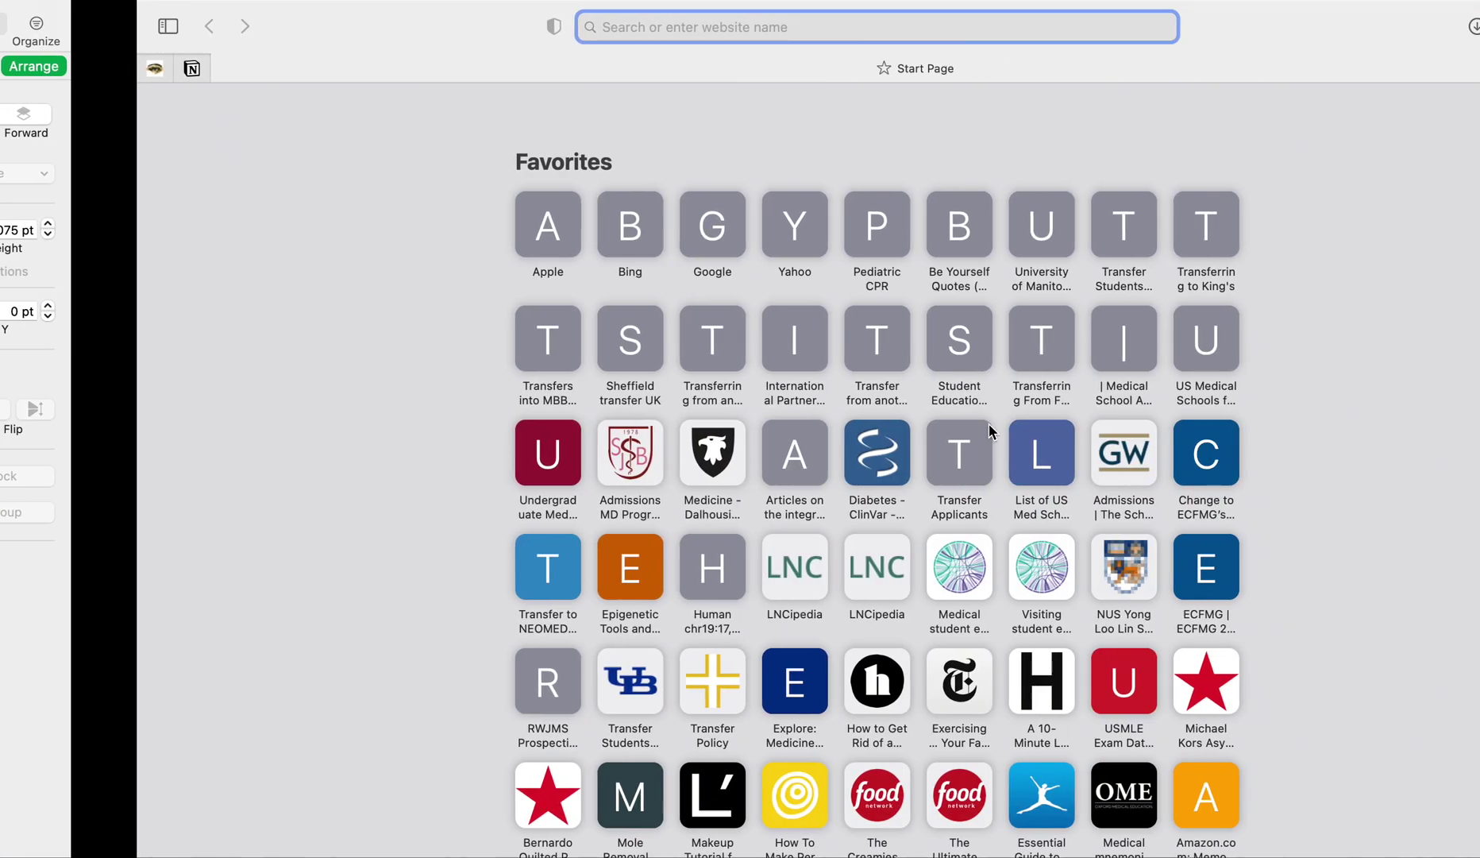
type("hi")
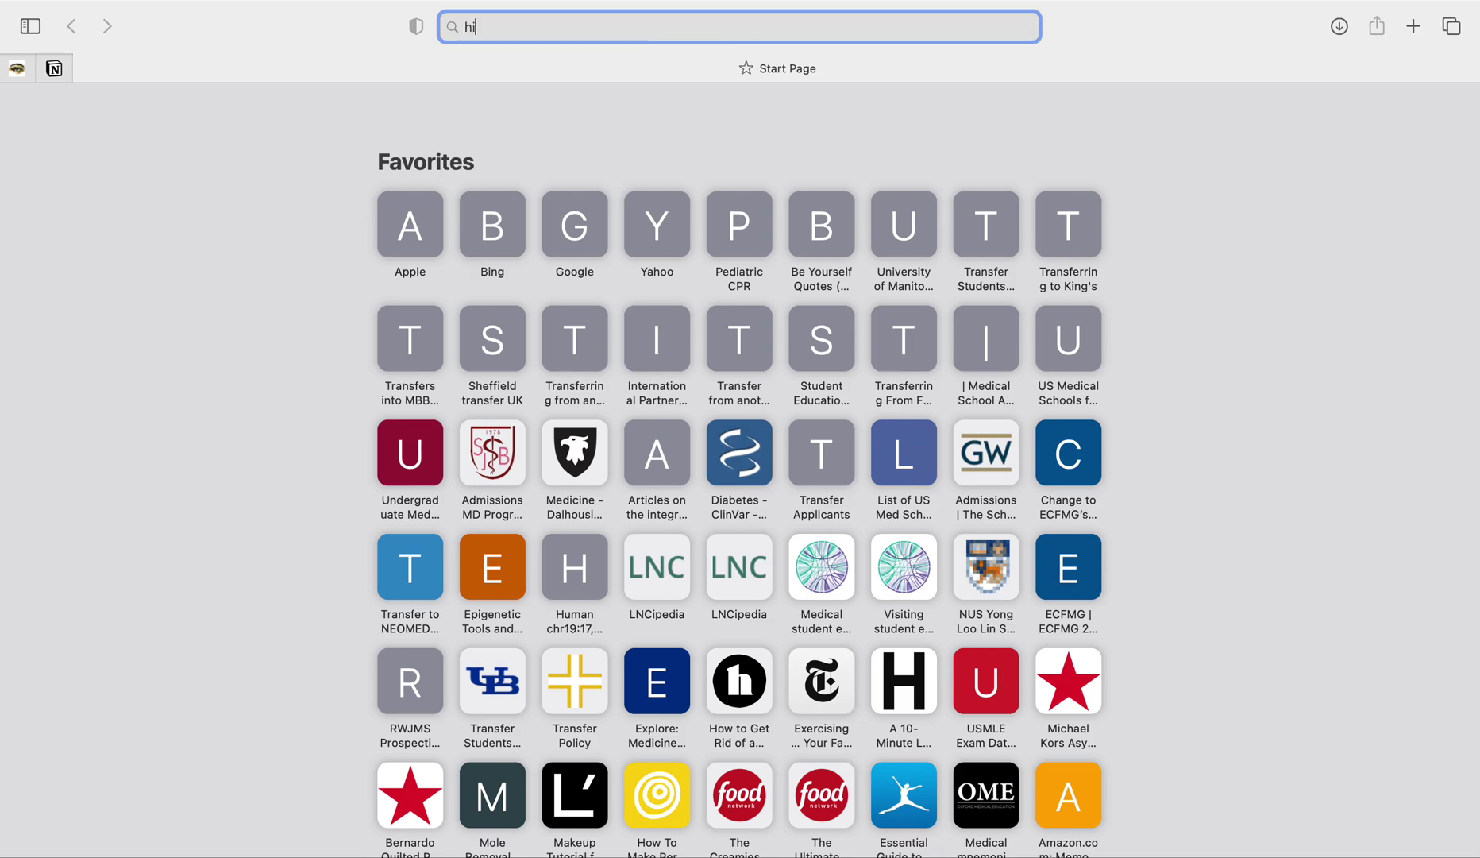
type("era")
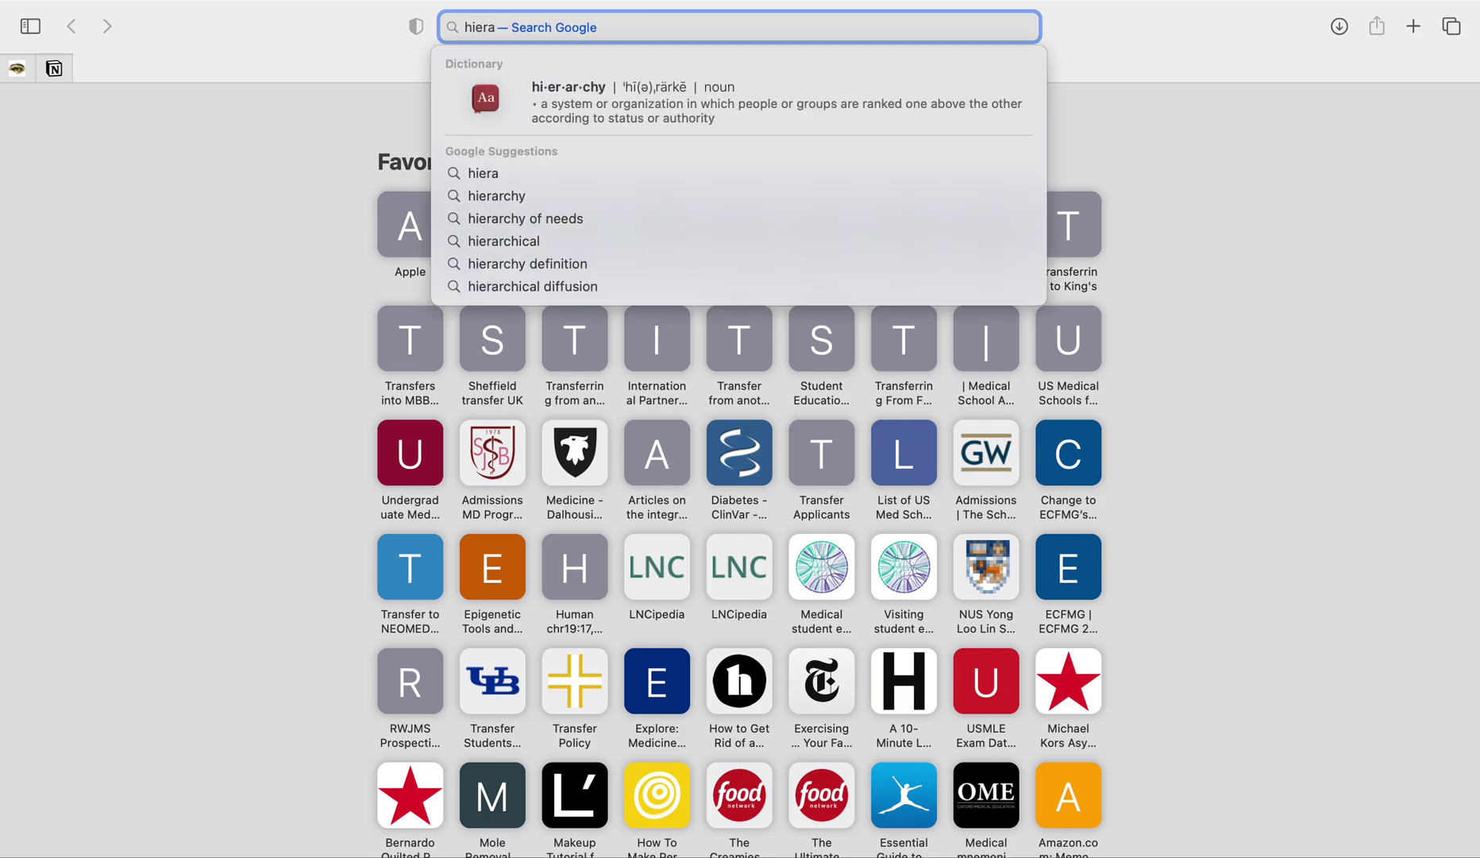
type("rchial ")
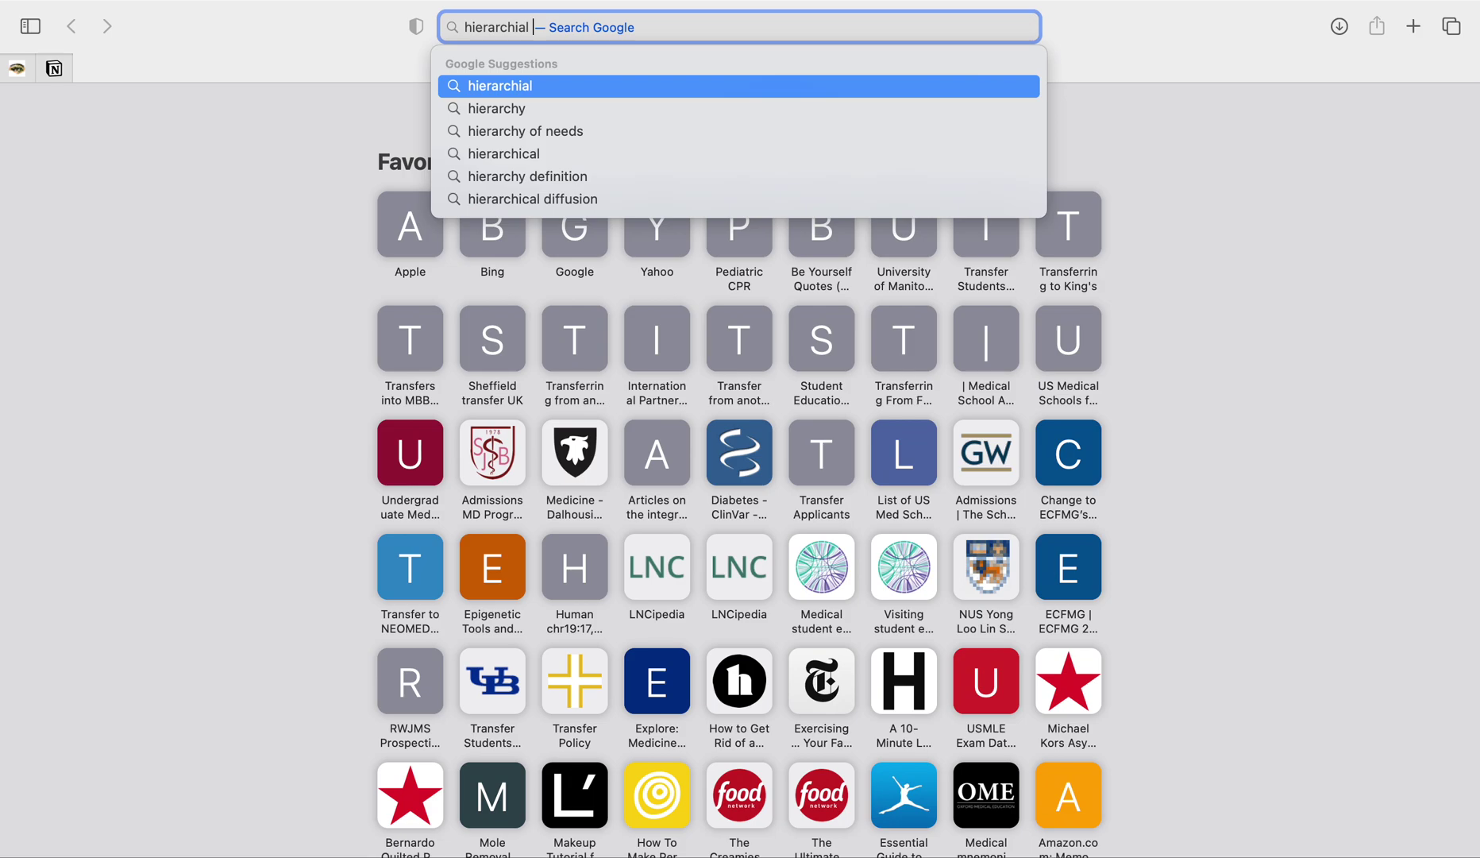
type("tag agg")
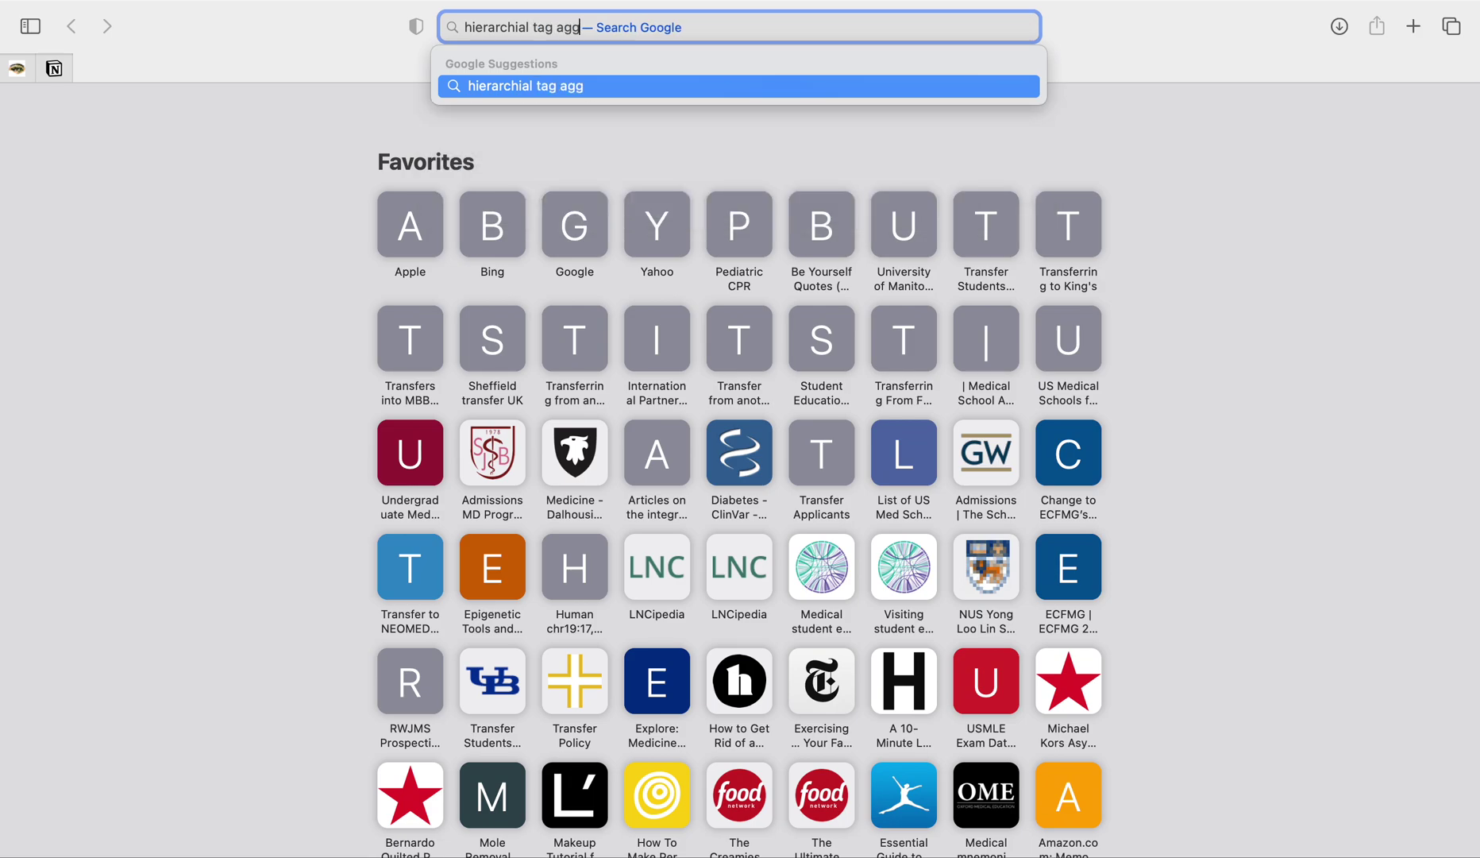
key("BackSpace")
key("BackSpace")
type("dd-on")
key("Return")
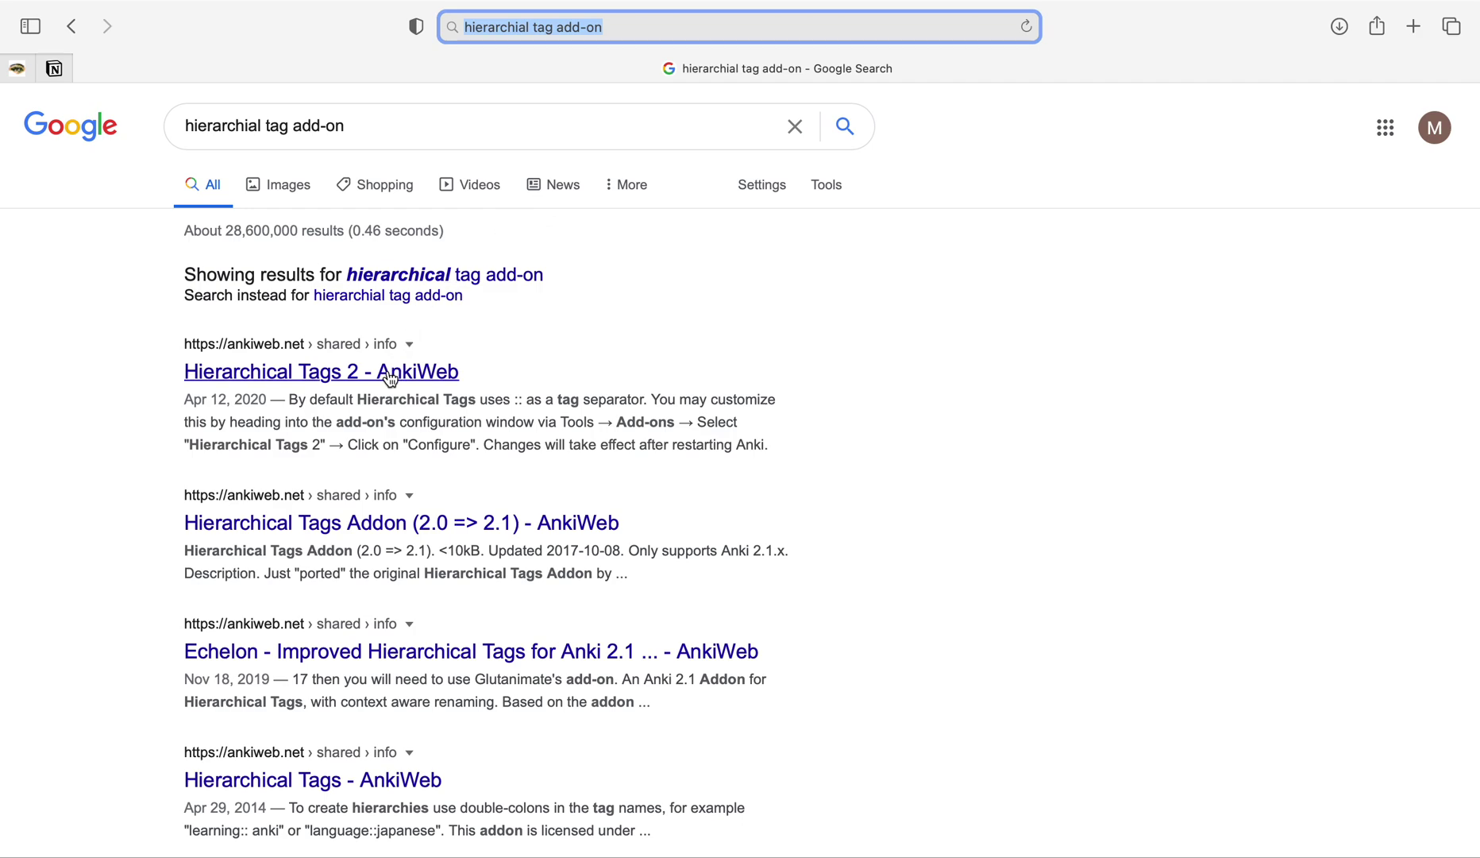
left_click(327, 373)
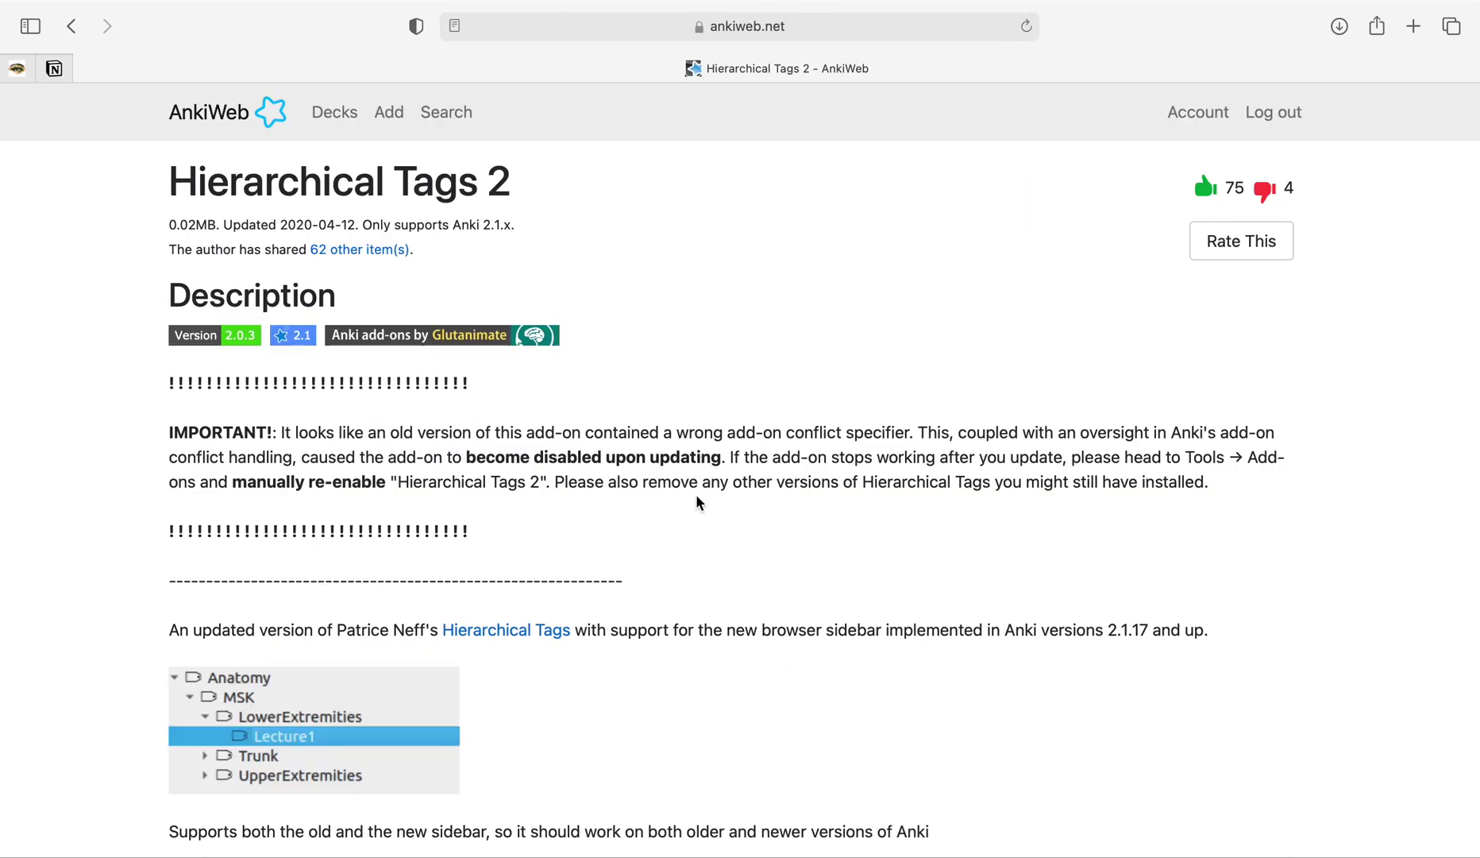
Scroll the Hierarchical Tags 2 page and check its version number, 2.0.3.
scroll(696, 495, "down", 10)
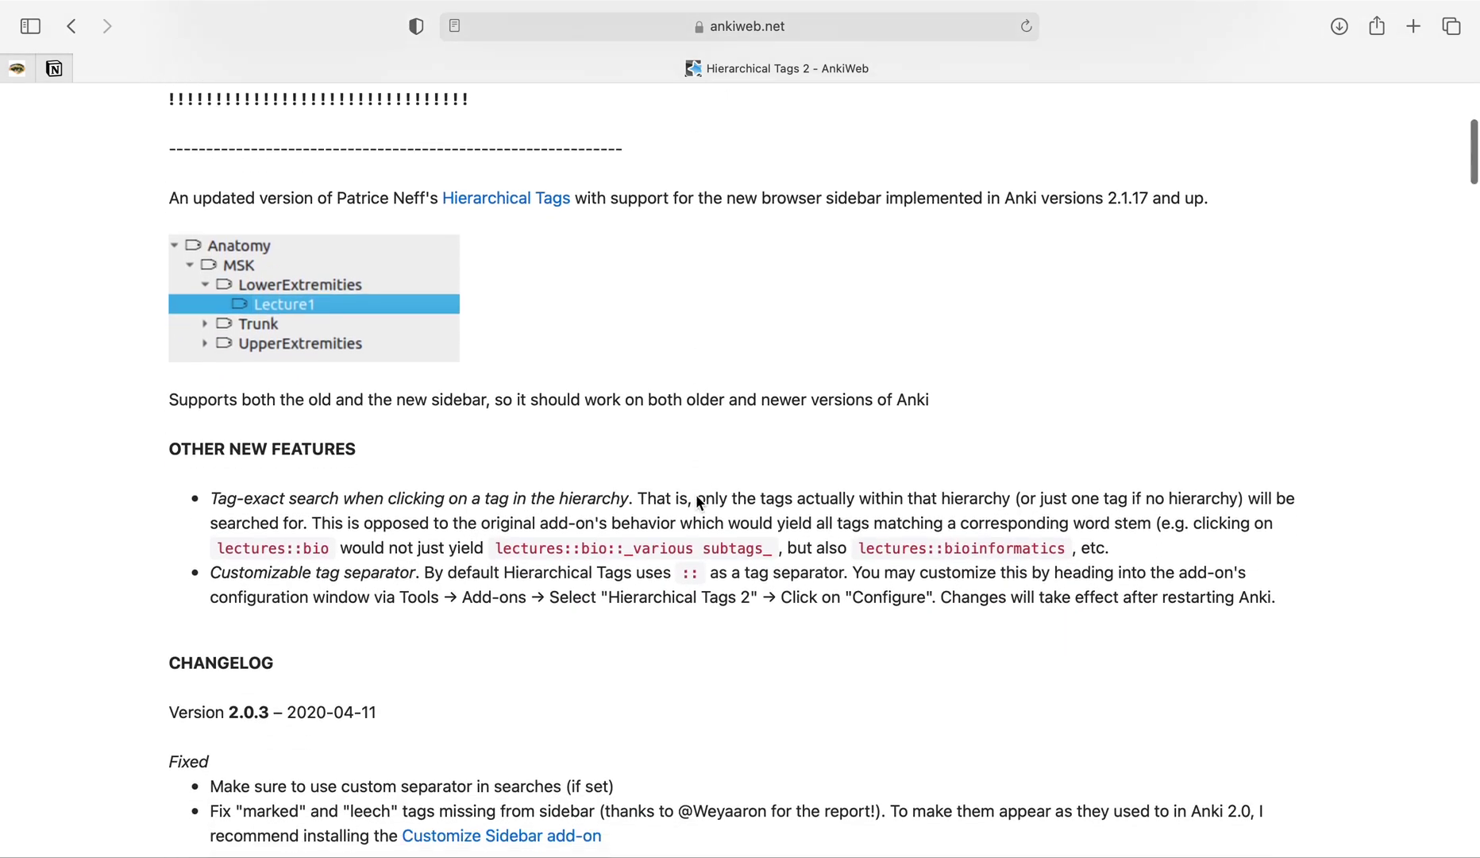
scroll(696, 501, "down", 5)
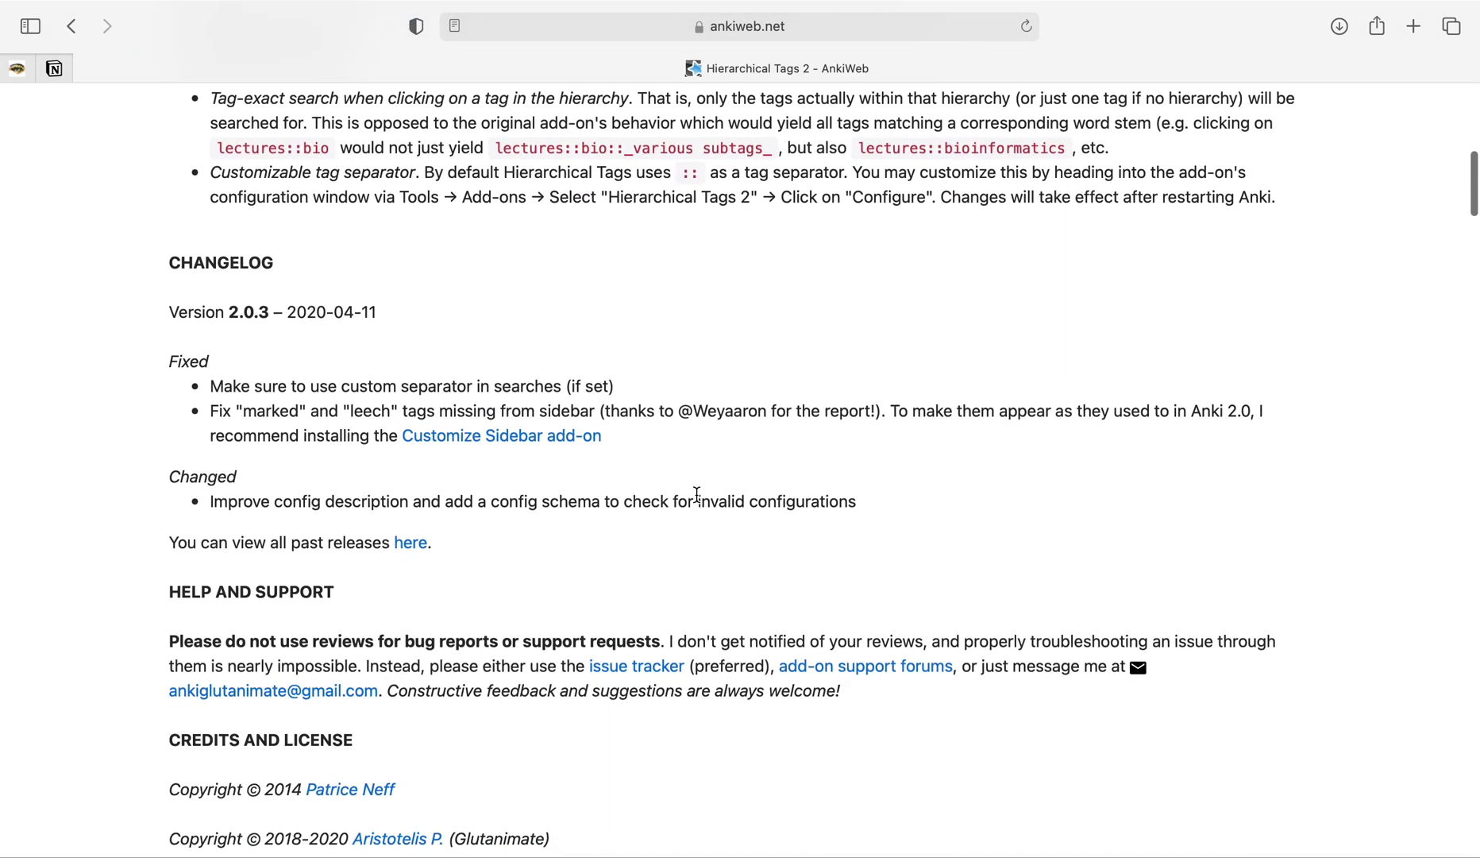
scroll(696, 502, "down", 2)
scroll(678, 501, "up", 1)
left_click_drag(228, 206, 270, 207)
left_click(270, 206)
Copy the add-on download code 594329229 and return to Anki's deck list.
scroll(655, 480, "down", 8)
scroll(657, 486, "down", 9)
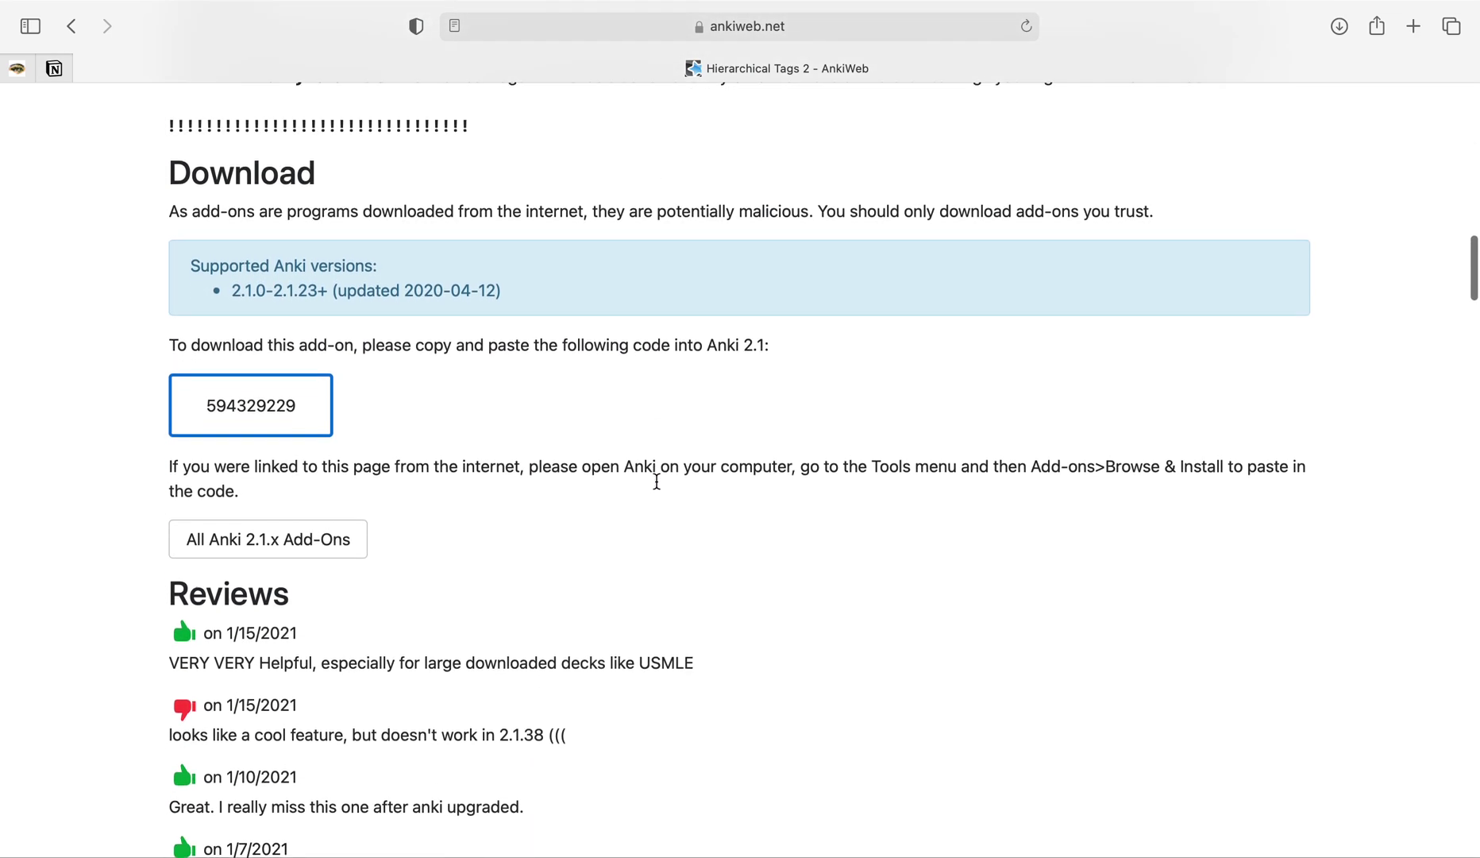
scroll(659, 487, "down", 1)
left_click_drag(207, 323, 308, 324)
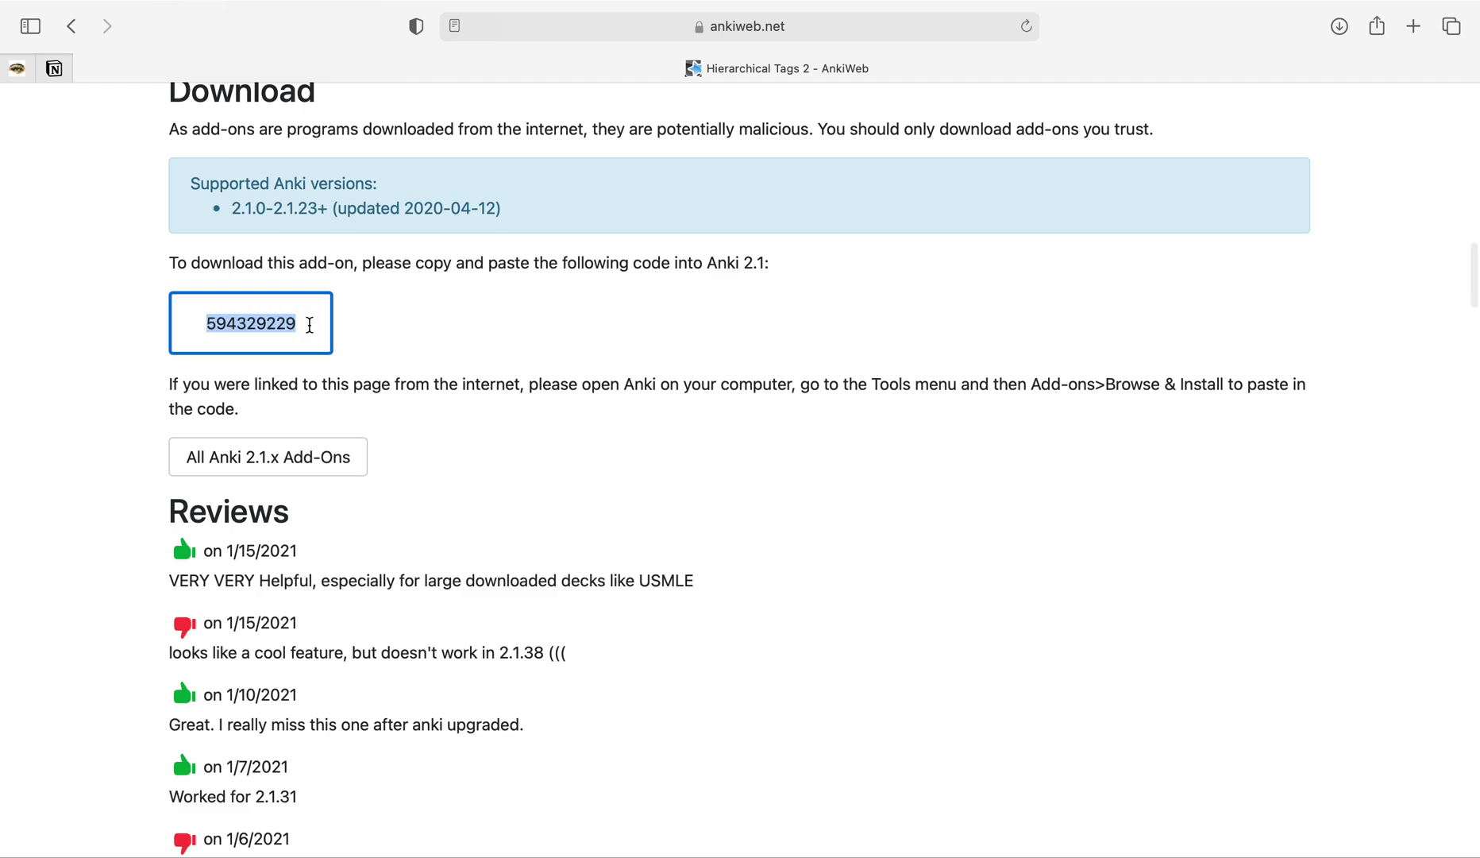
right_click(263, 320)
left_click(293, 395)
key("ctrl+Left")
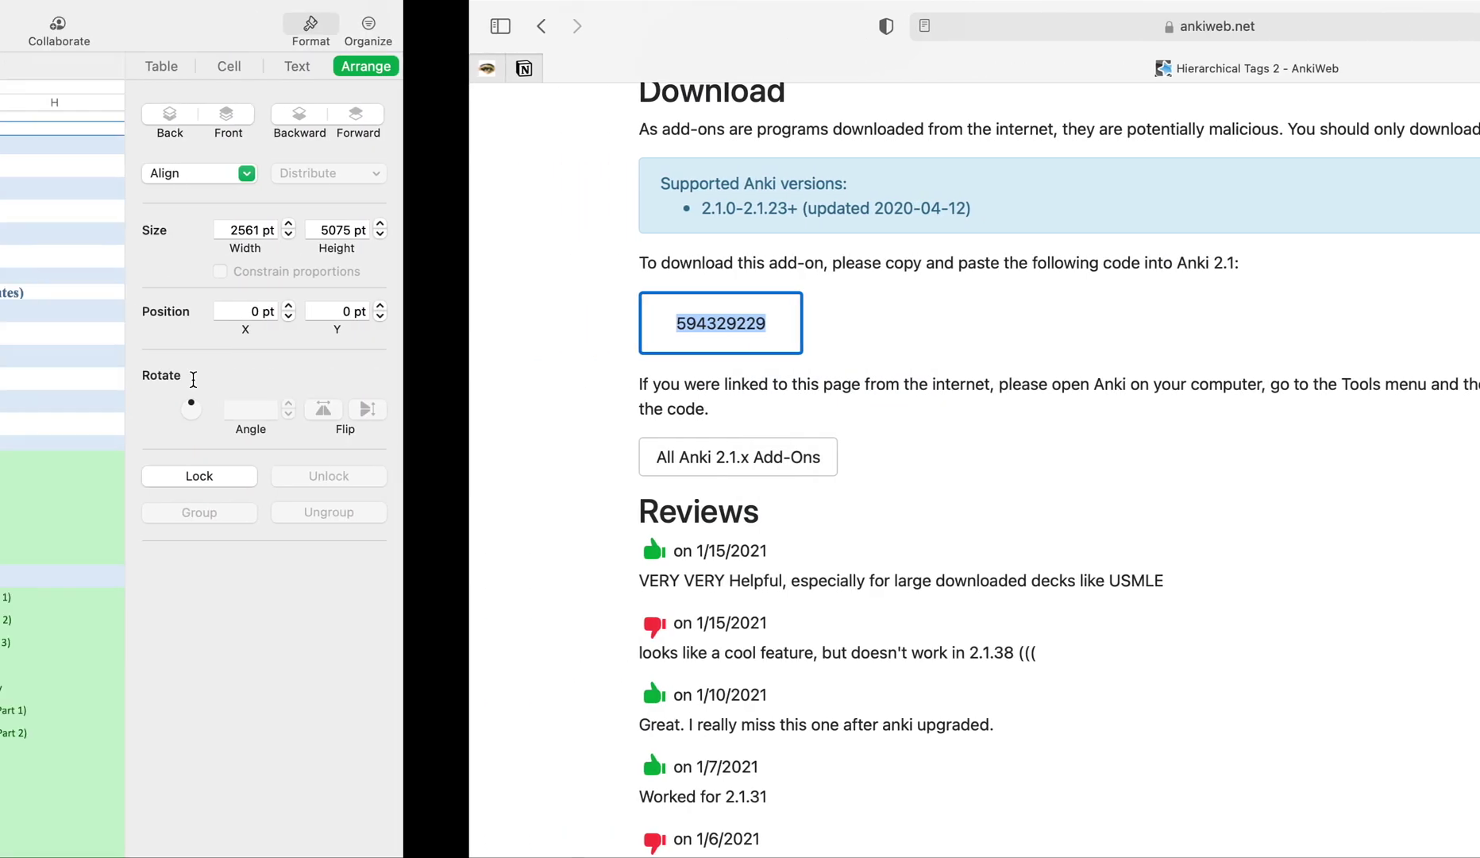
key("ctrl+Left")
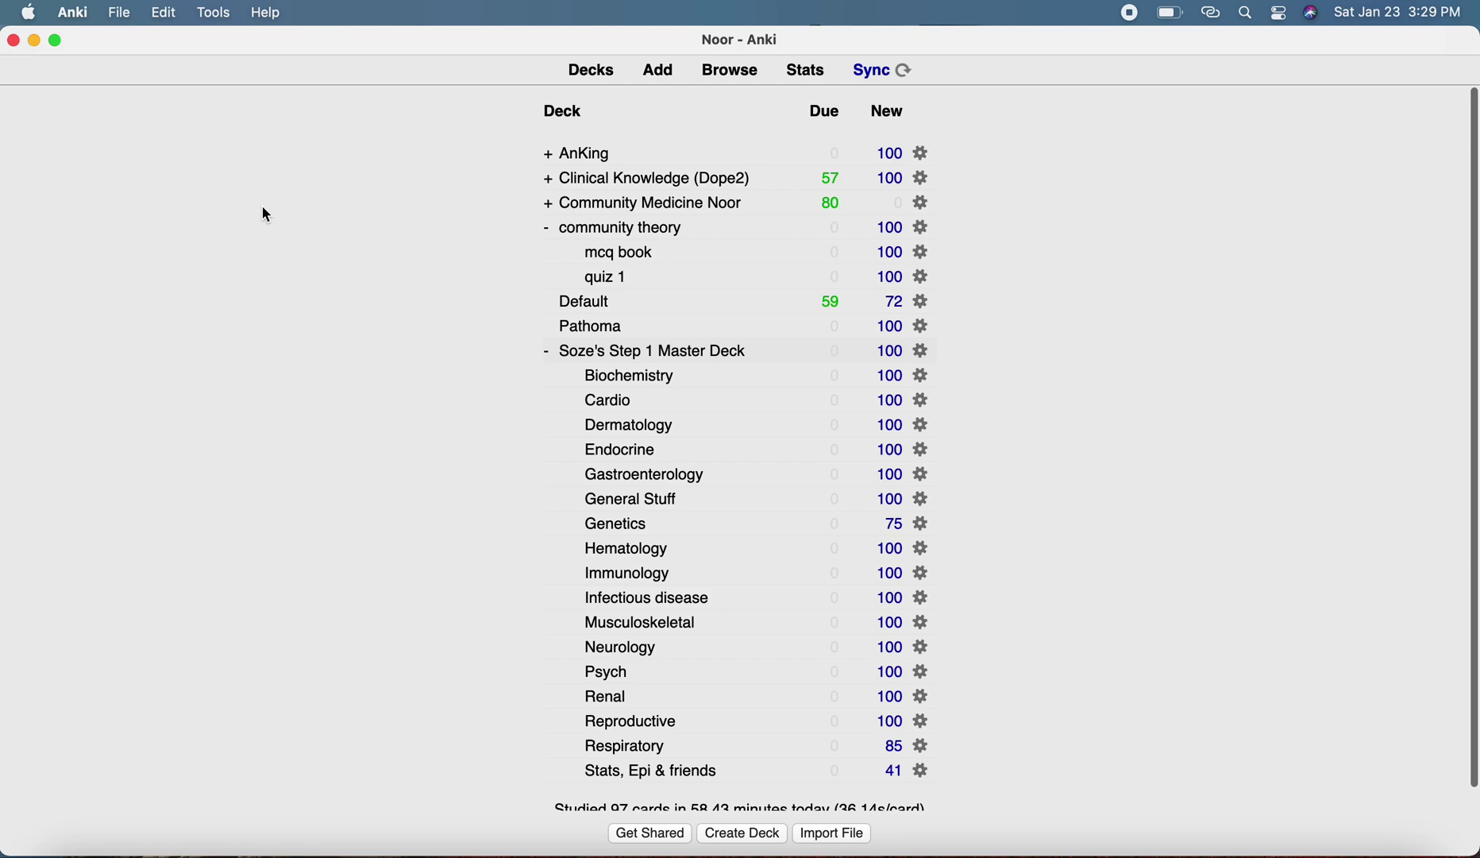
left_click(72, 12)
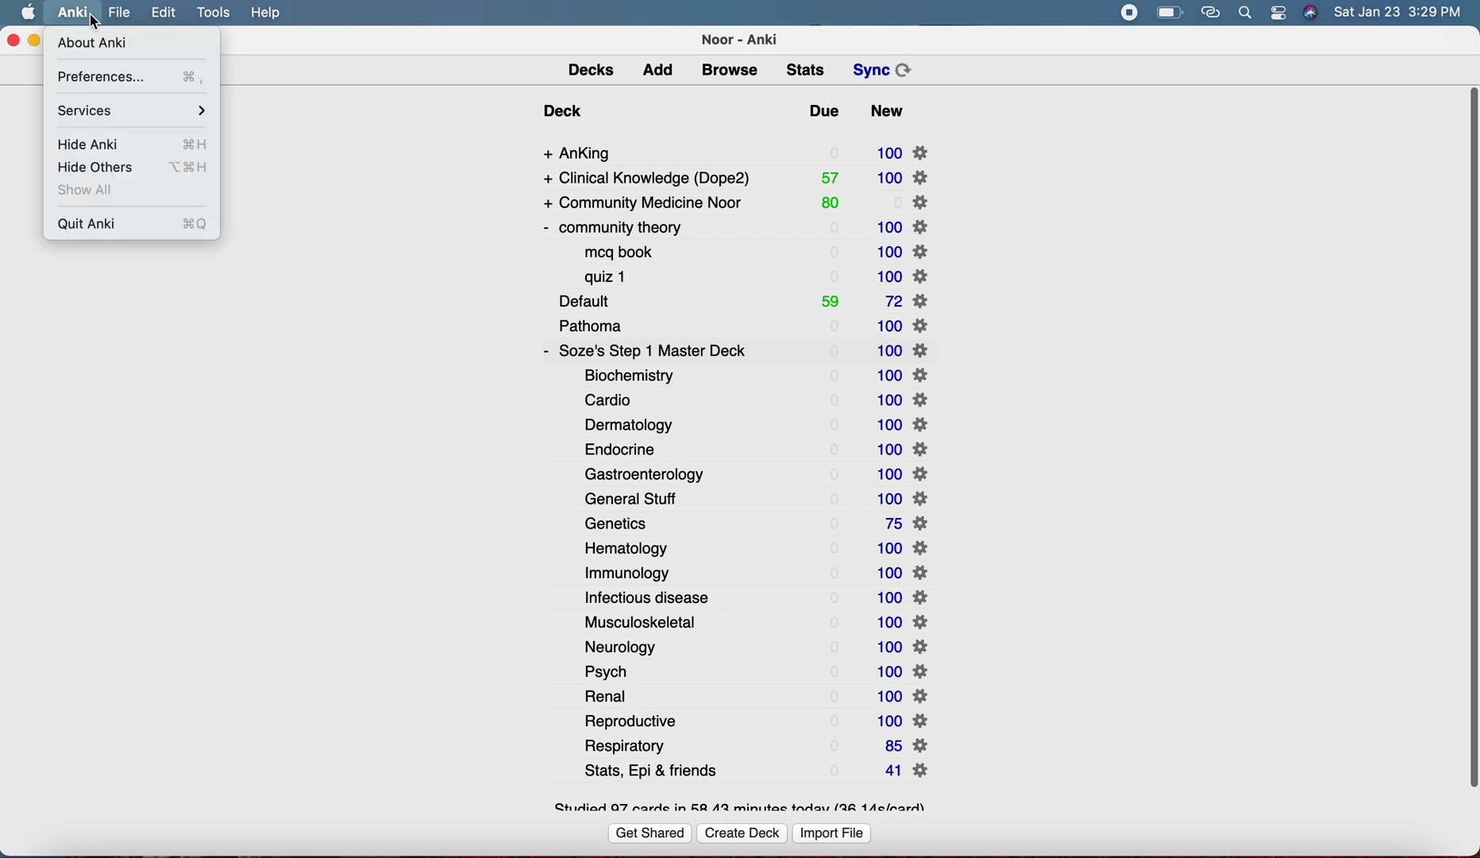
mouse_move(173, 16)
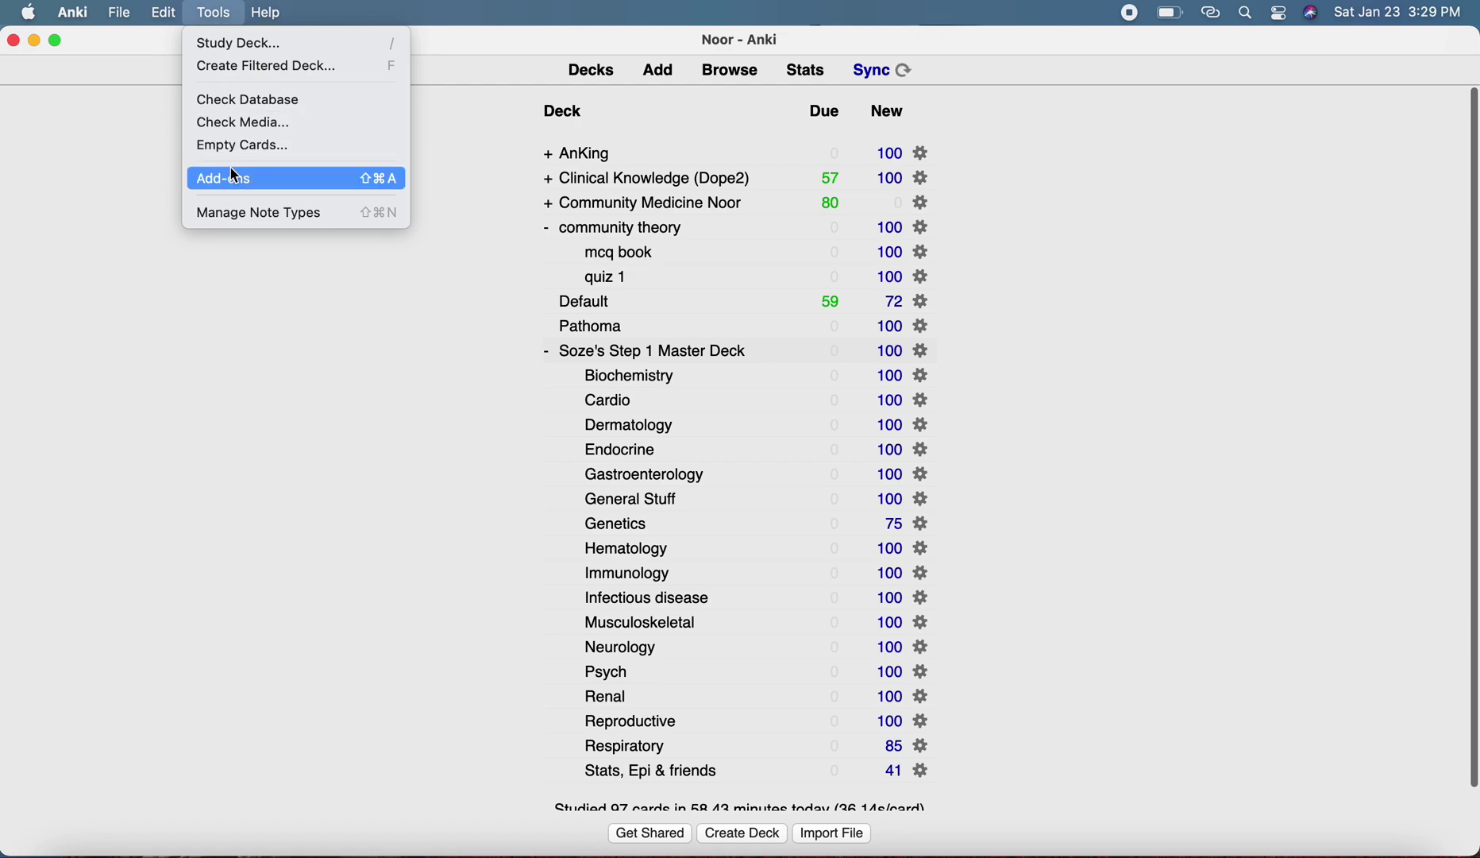
left_click(233, 180)
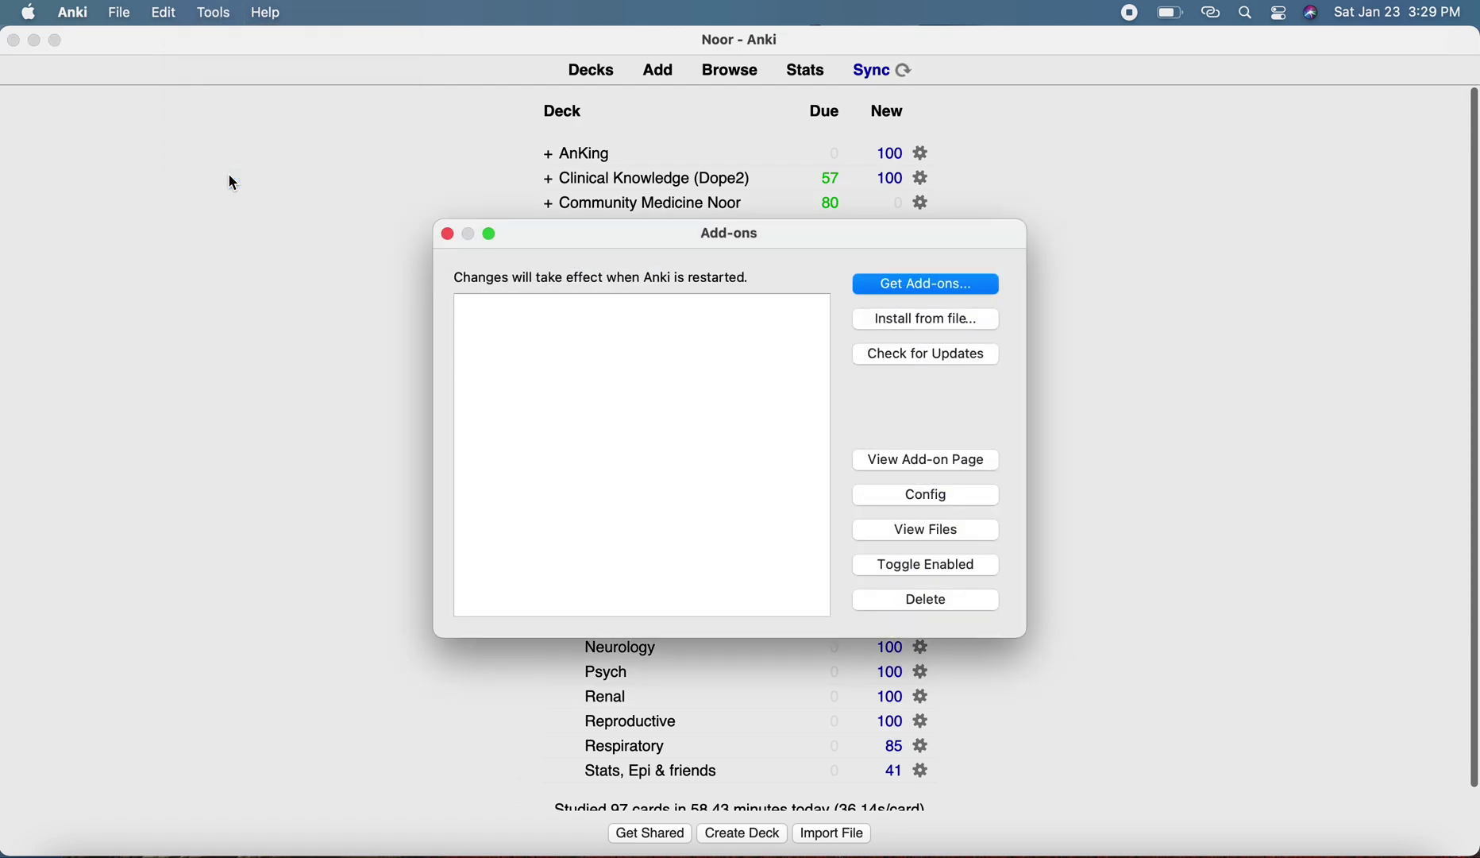
left_click(899, 285)
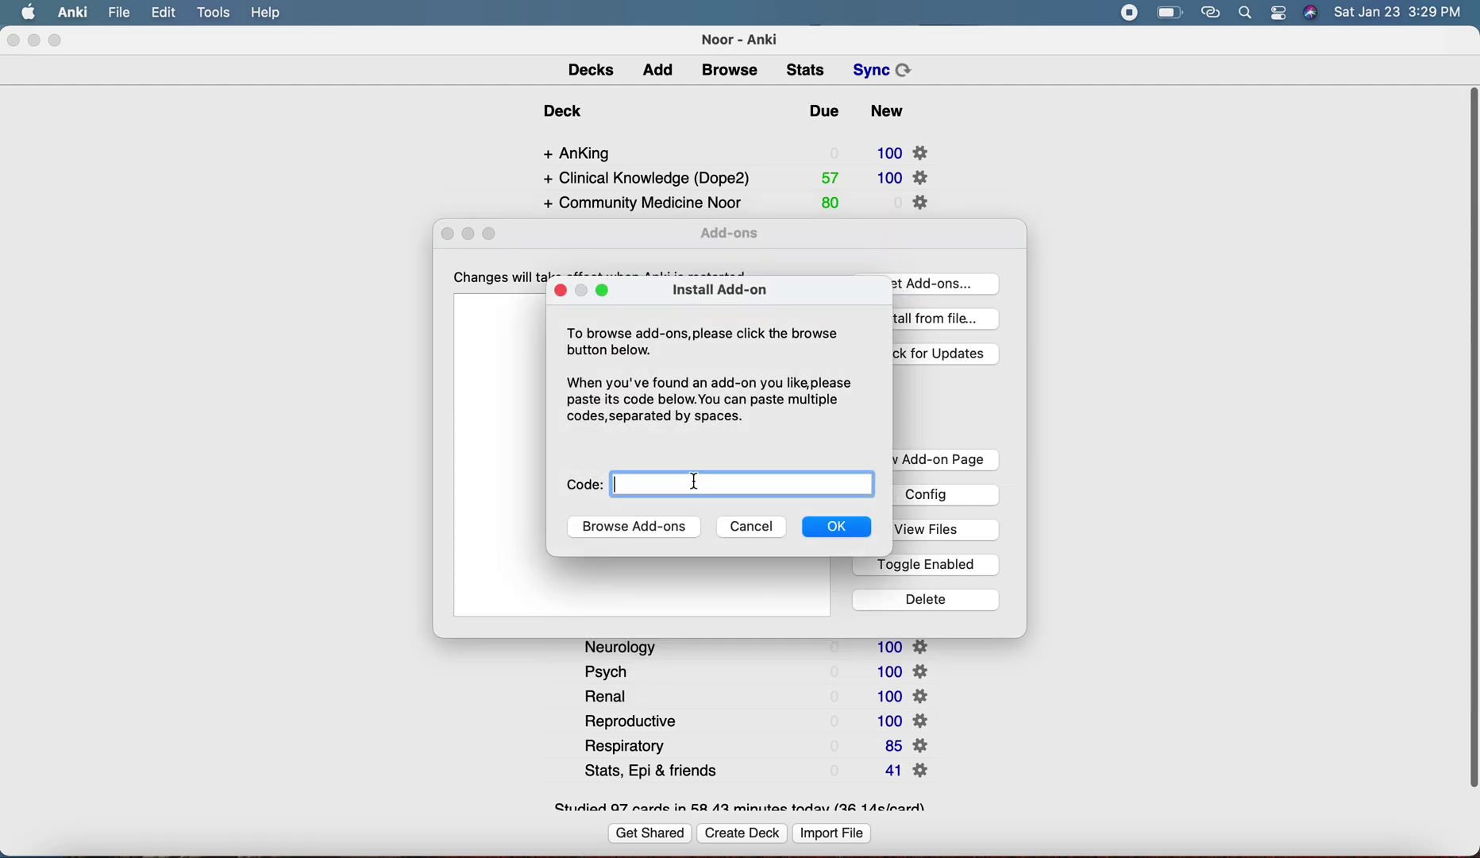
key("super+v")
left_click(767, 532)
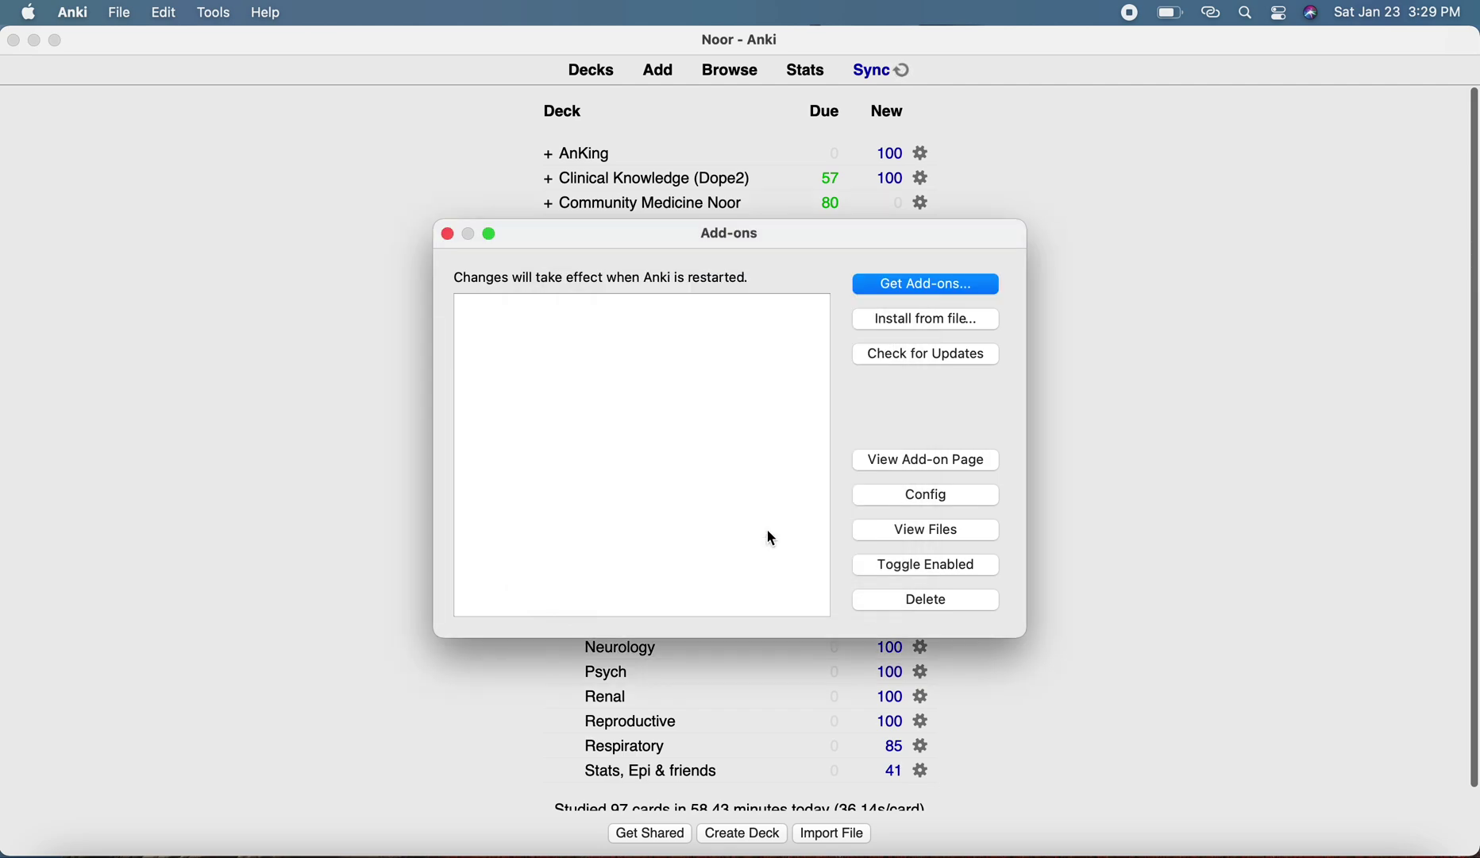
left_click(447, 233)
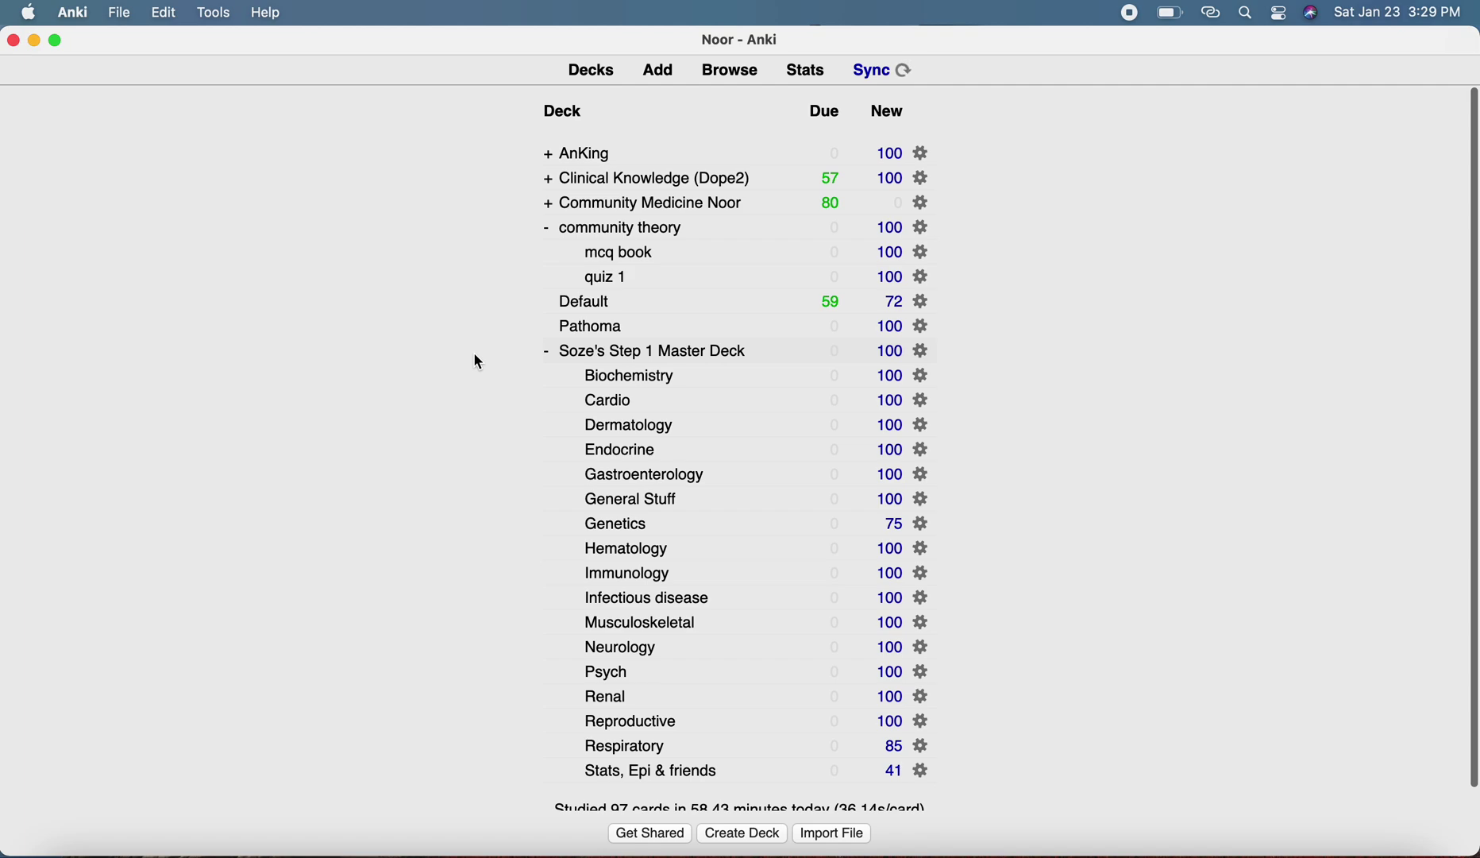
Open the card browser from the Pathoma deck and scroll its sidebar to the tags.
left_click(576, 327)
left_click(739, 68)
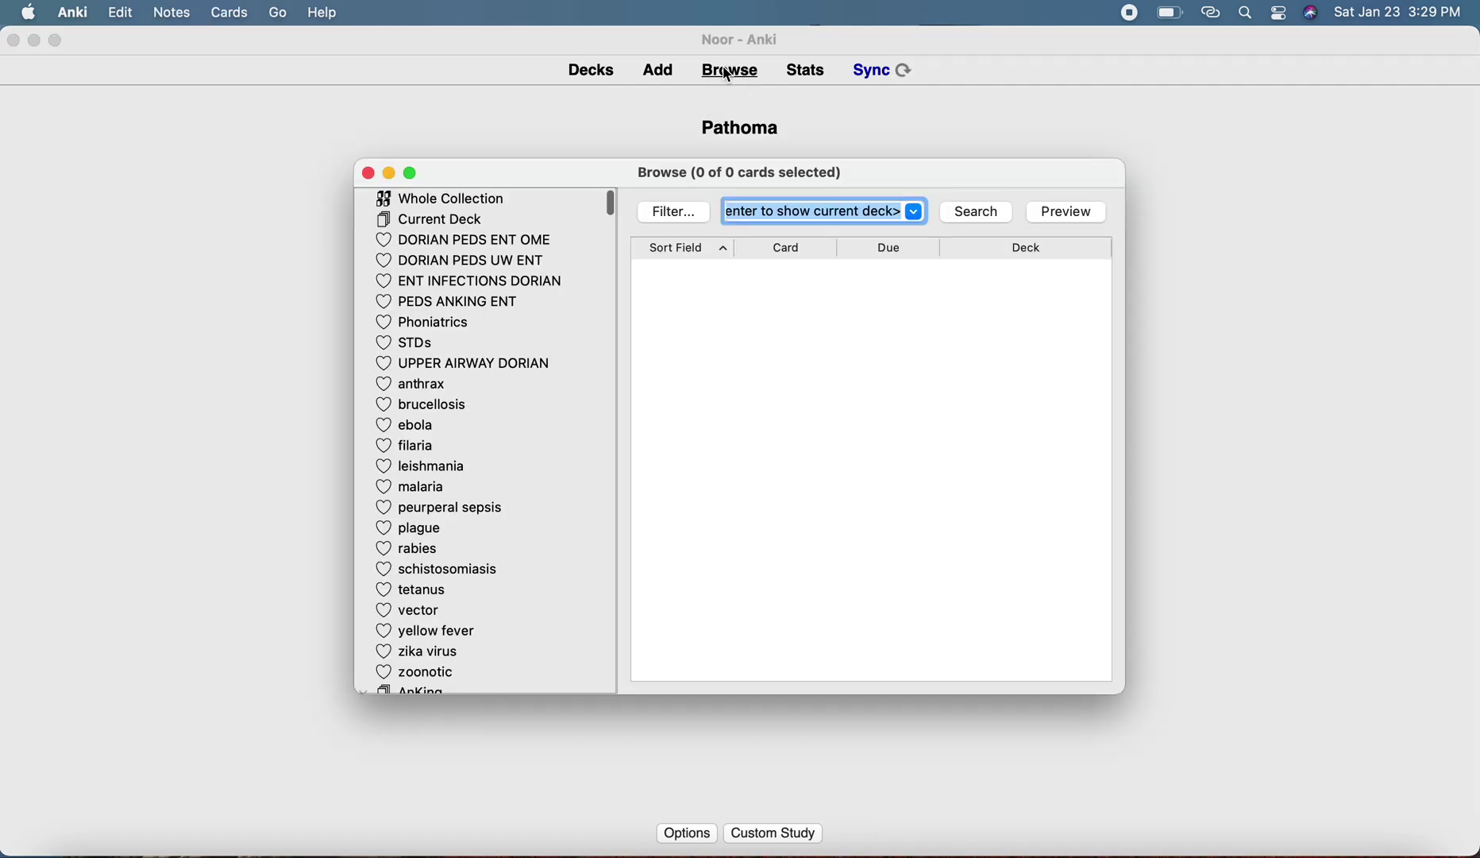
mouse_move(615, 214)
left_click_drag(615, 210, 612, 639)
scroll(534, 513, "up", 5)
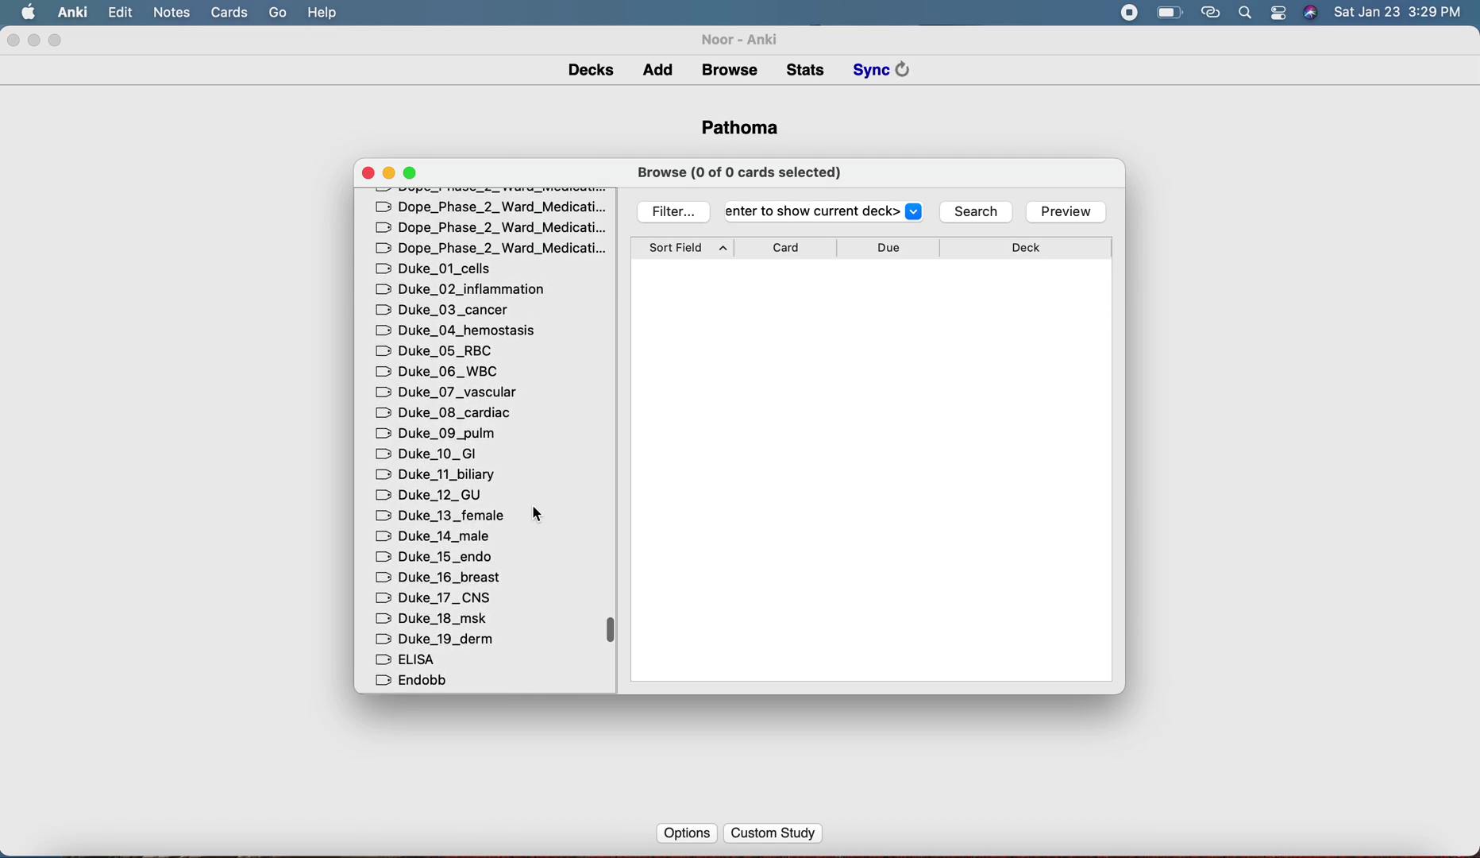
Step through the Duke_01 to Duke_04 tags, ending on the 89 Duke_04_hemostasis cards.
left_click(437, 274)
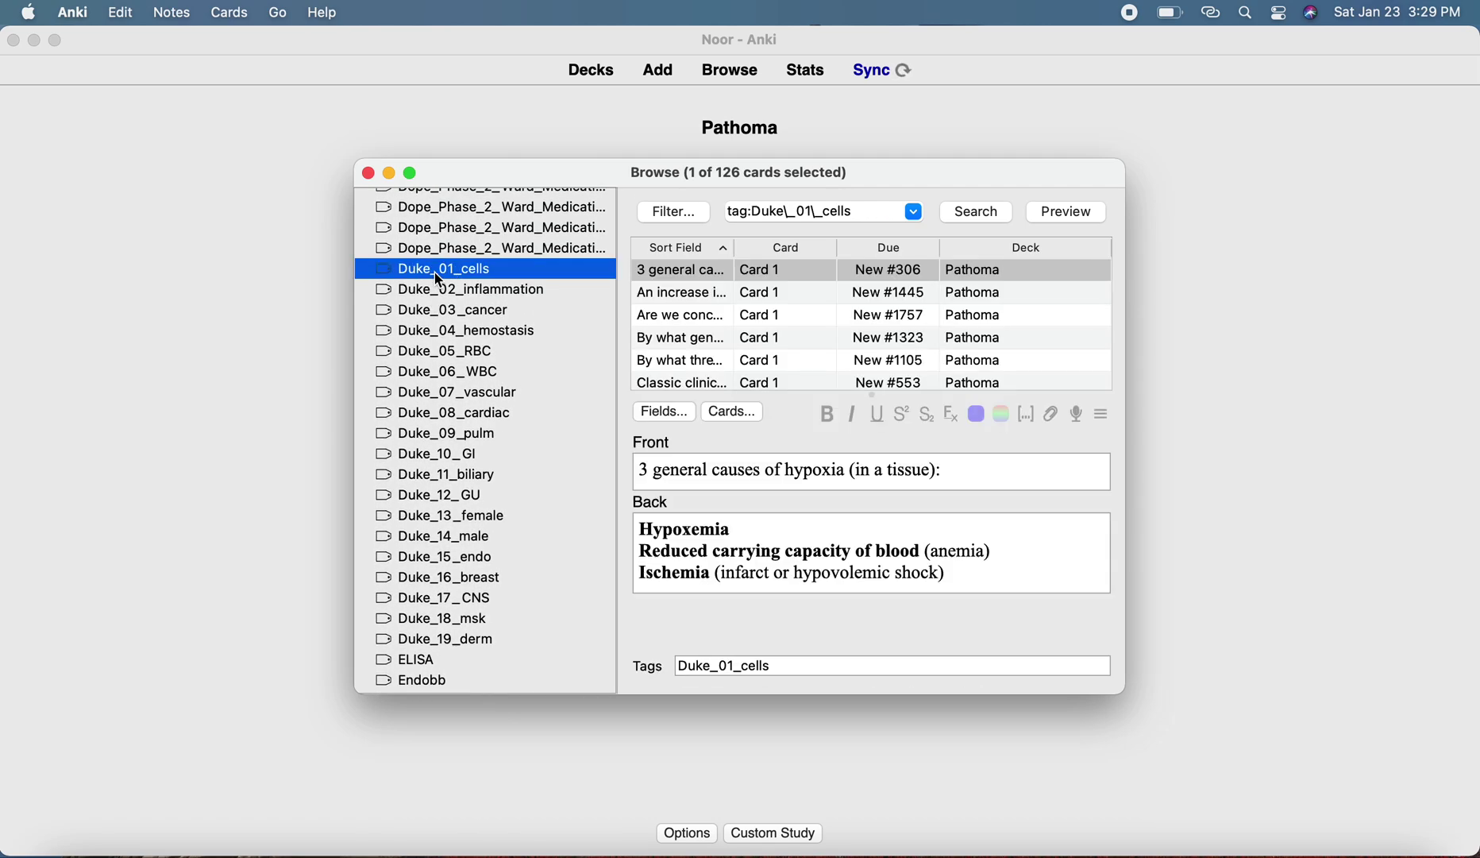
left_click(481, 292)
left_click(463, 270)
left_click(468, 295)
left_click(474, 320)
left_click(475, 340)
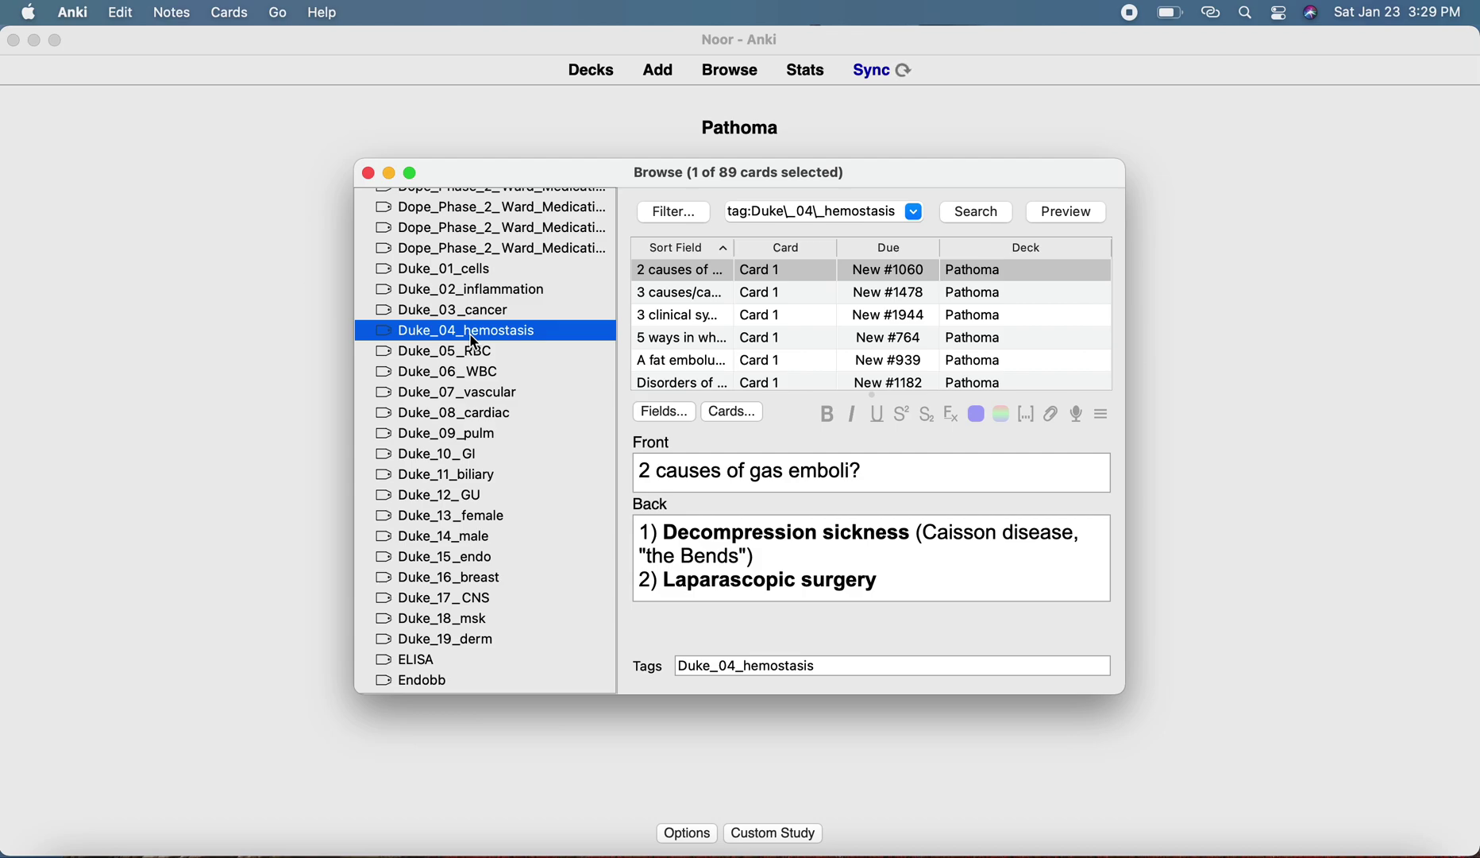
key("ctrl+Right")
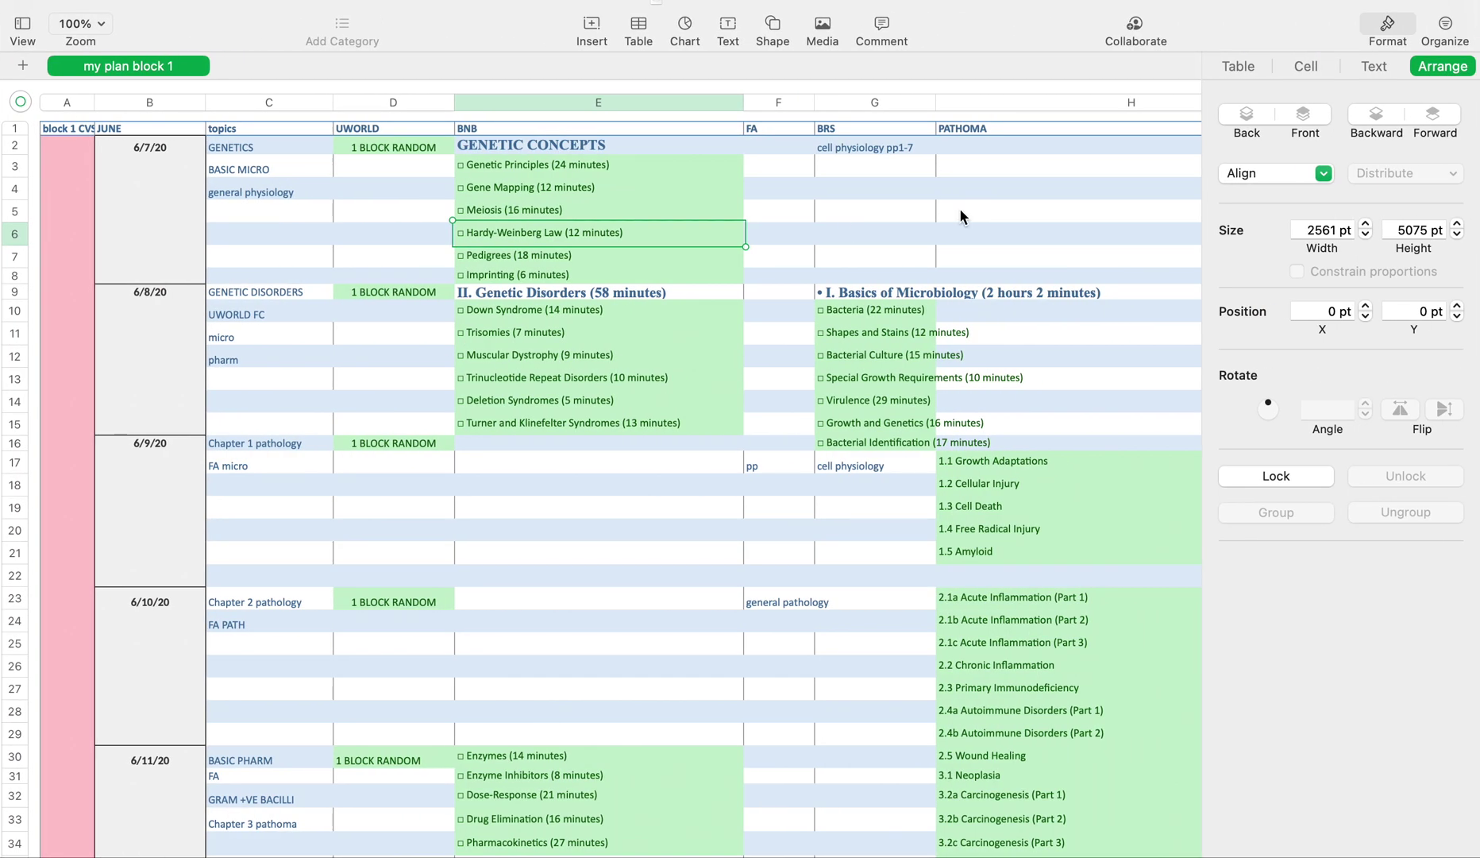
Check the 1.1 Growth Adaptations and 1.3 Cell Death plan entries, then list the 126 Duke_01_cells cards.
left_click(967, 466)
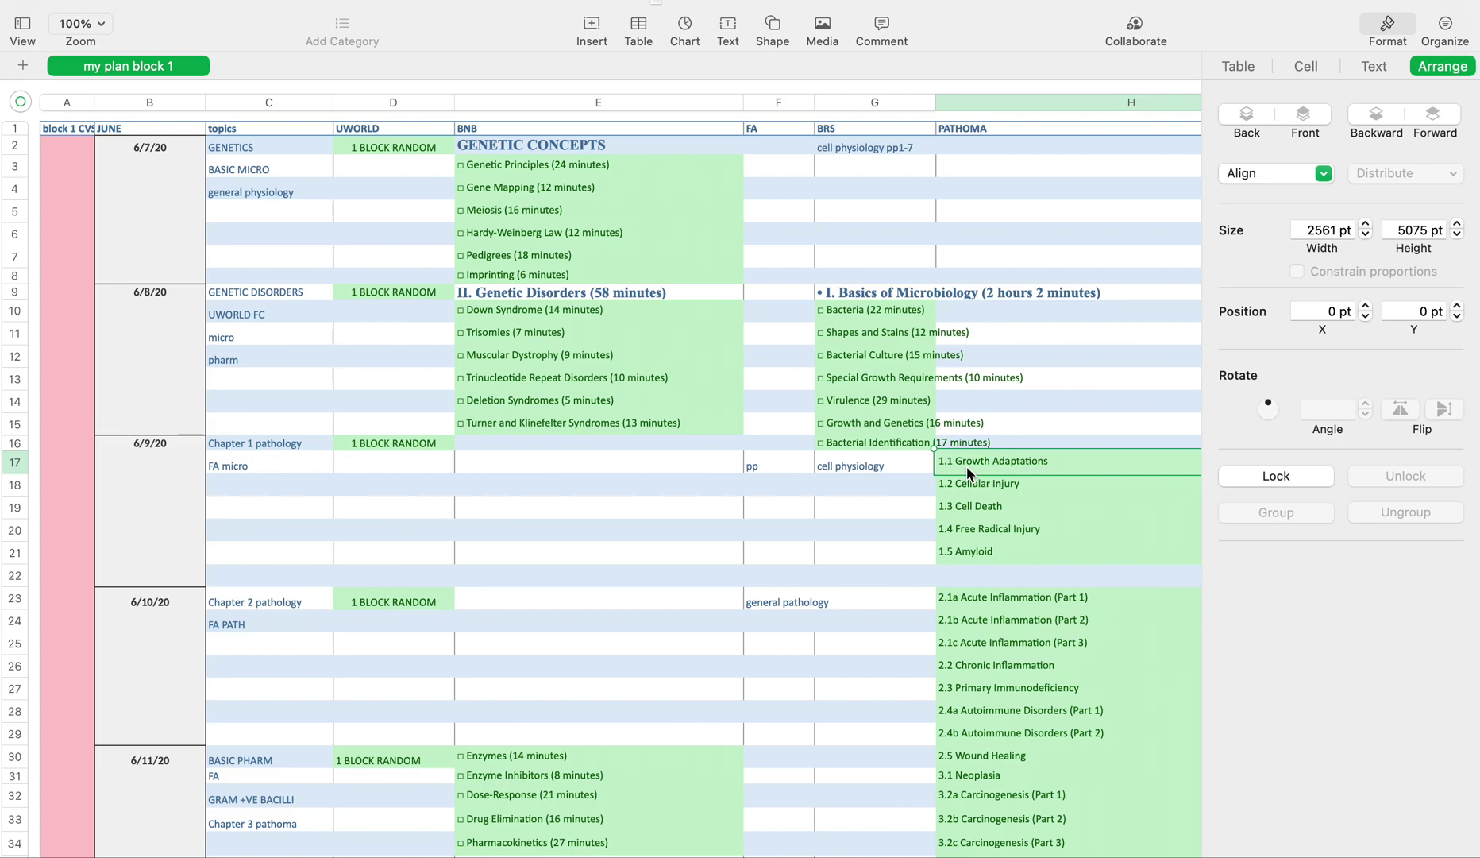
left_click(963, 510)
key("ctrl+Left")
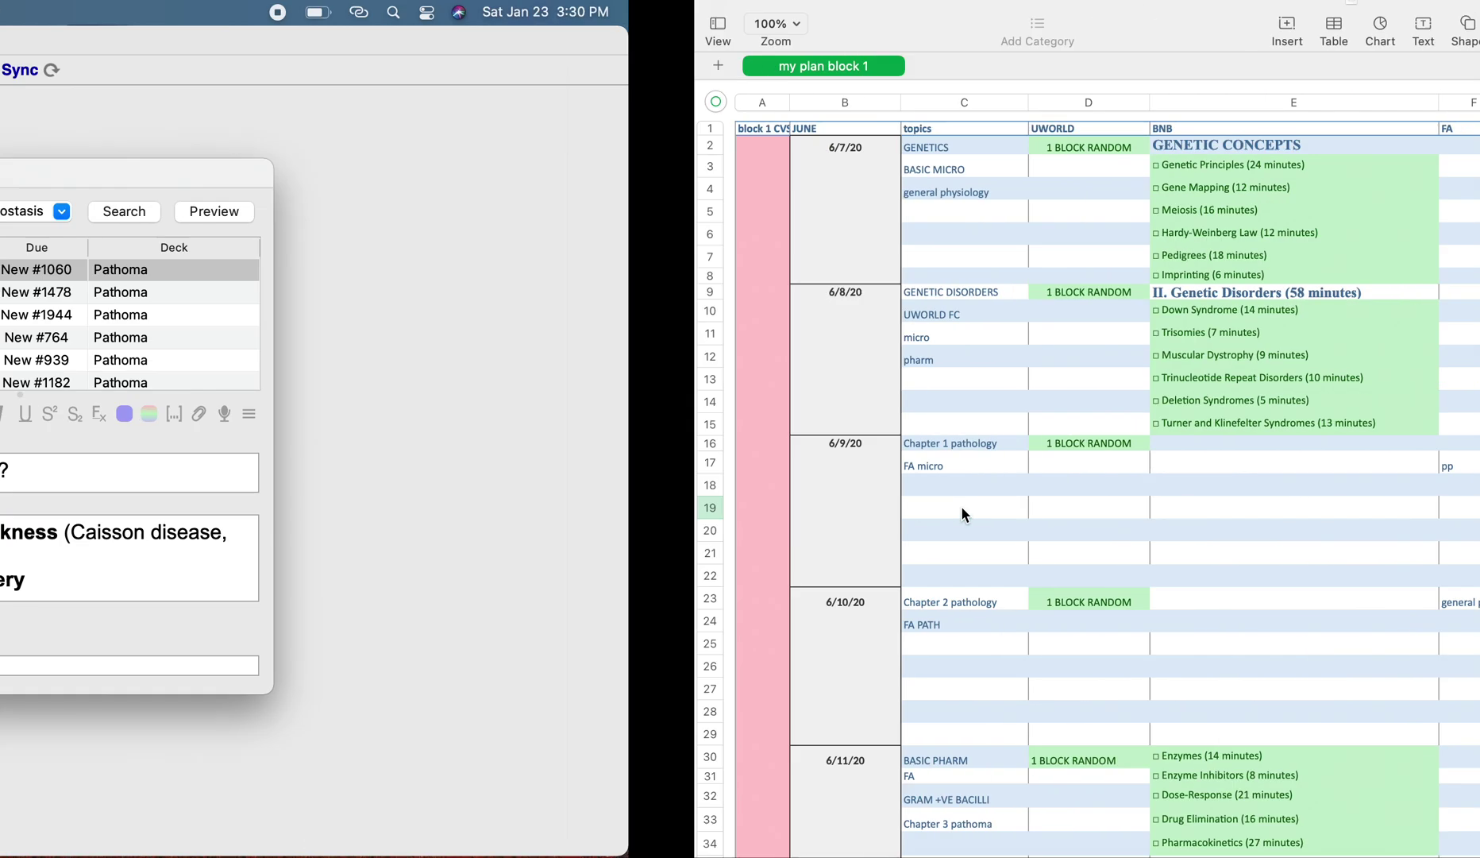
left_click(448, 326)
left_click(462, 271)
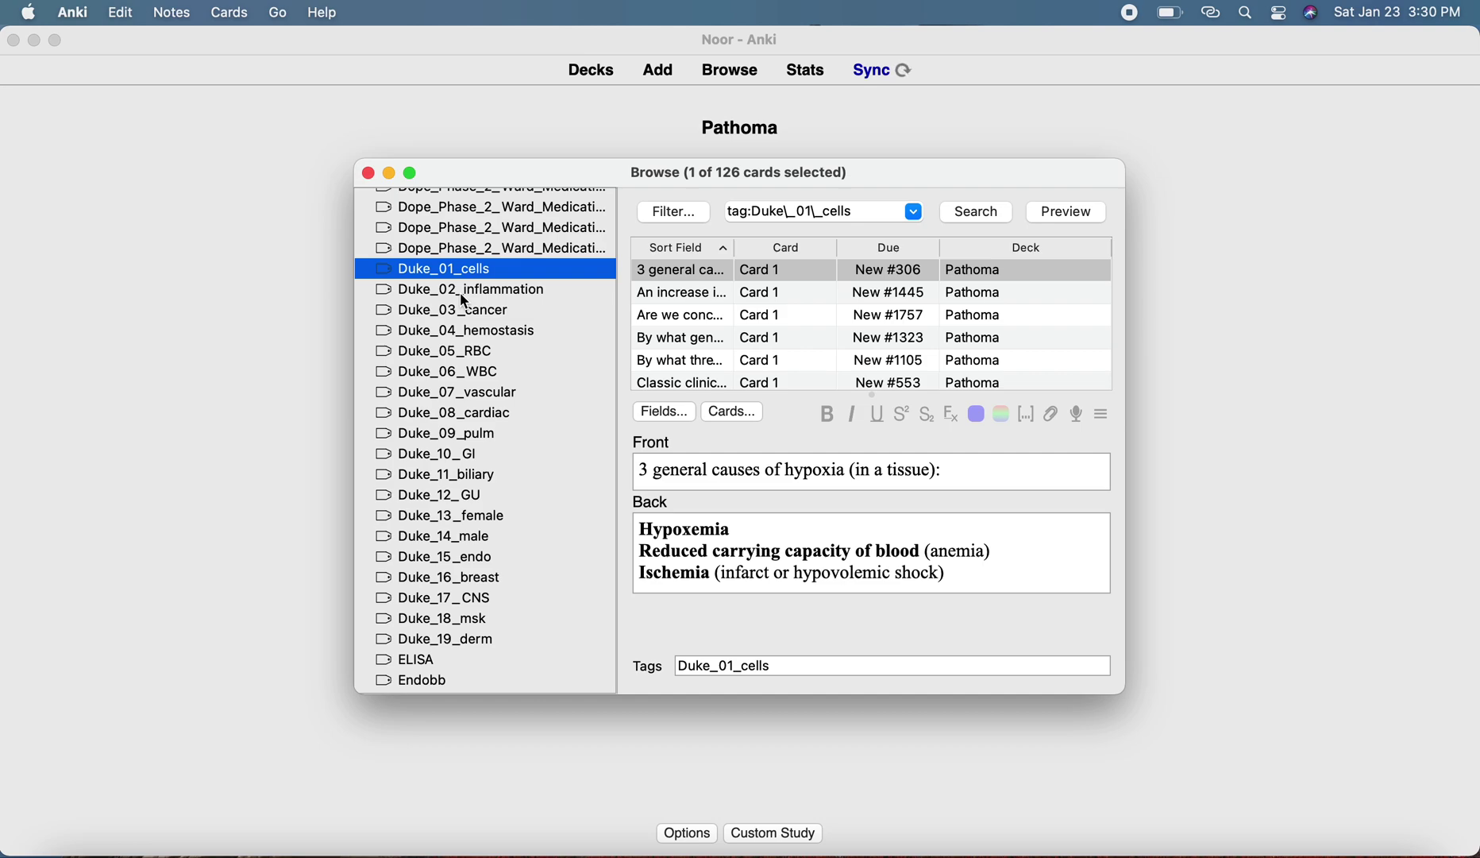
Filter the browser to the 89 Duke_04_hemostasis cards and focus the card list.
left_click(453, 321)
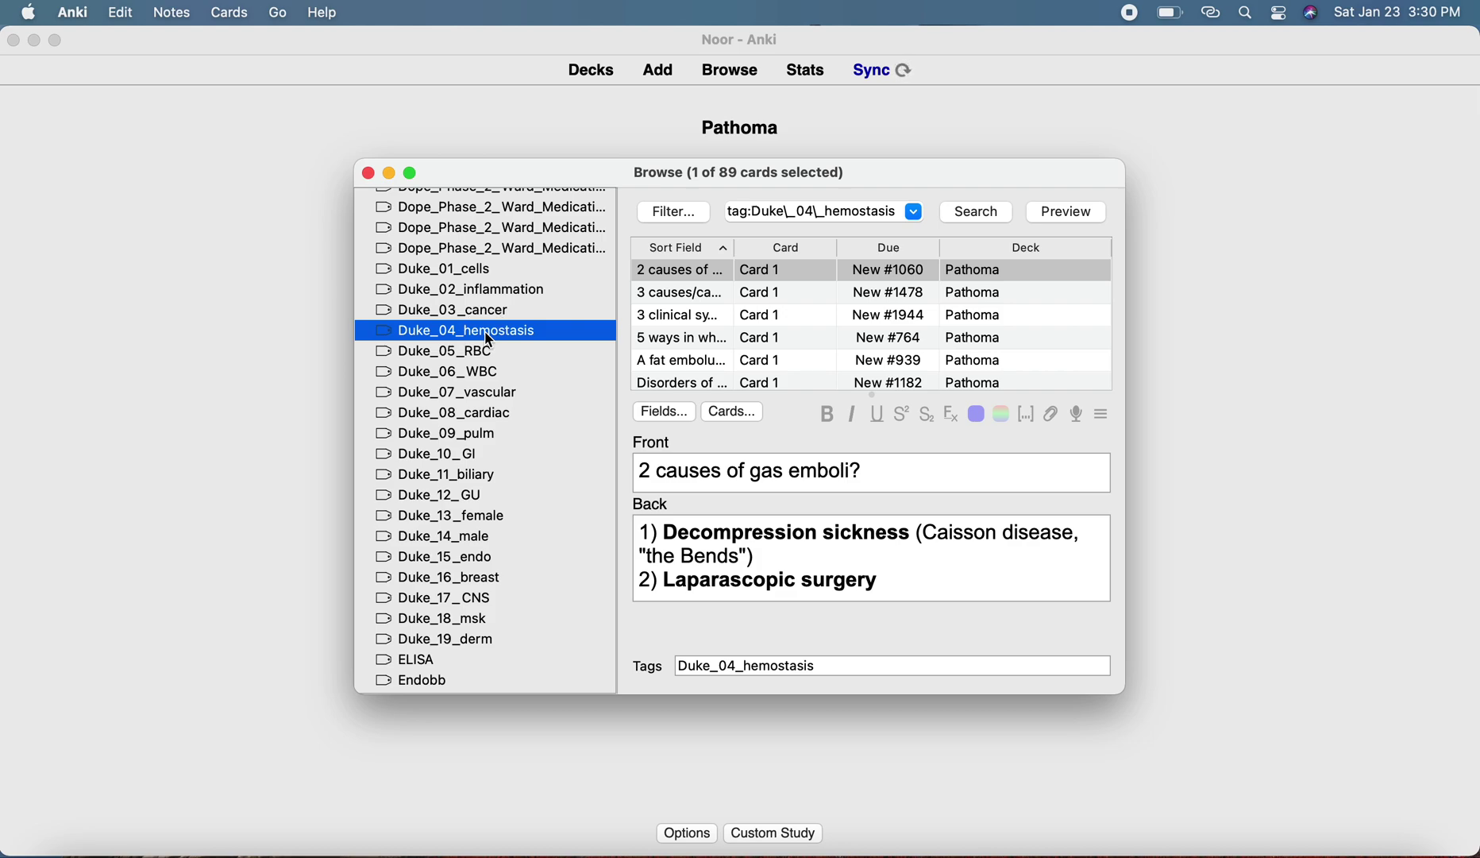
left_click(670, 279)
Select all 89 Duke_04_hemostasis cards, suspend them with Cmd+J, then unsuspend them again.
key("super+a")
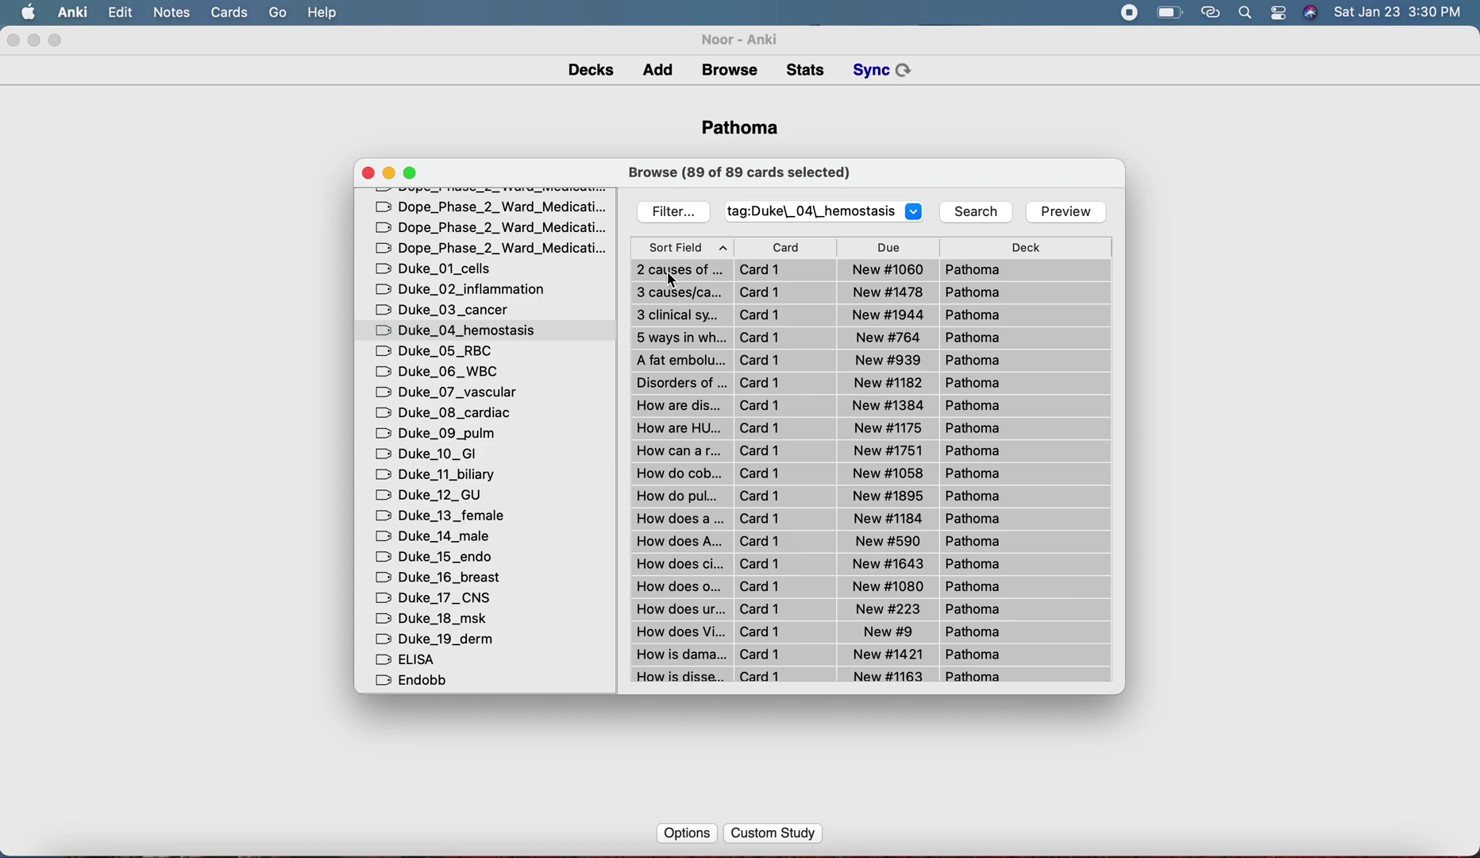
key("super+j")
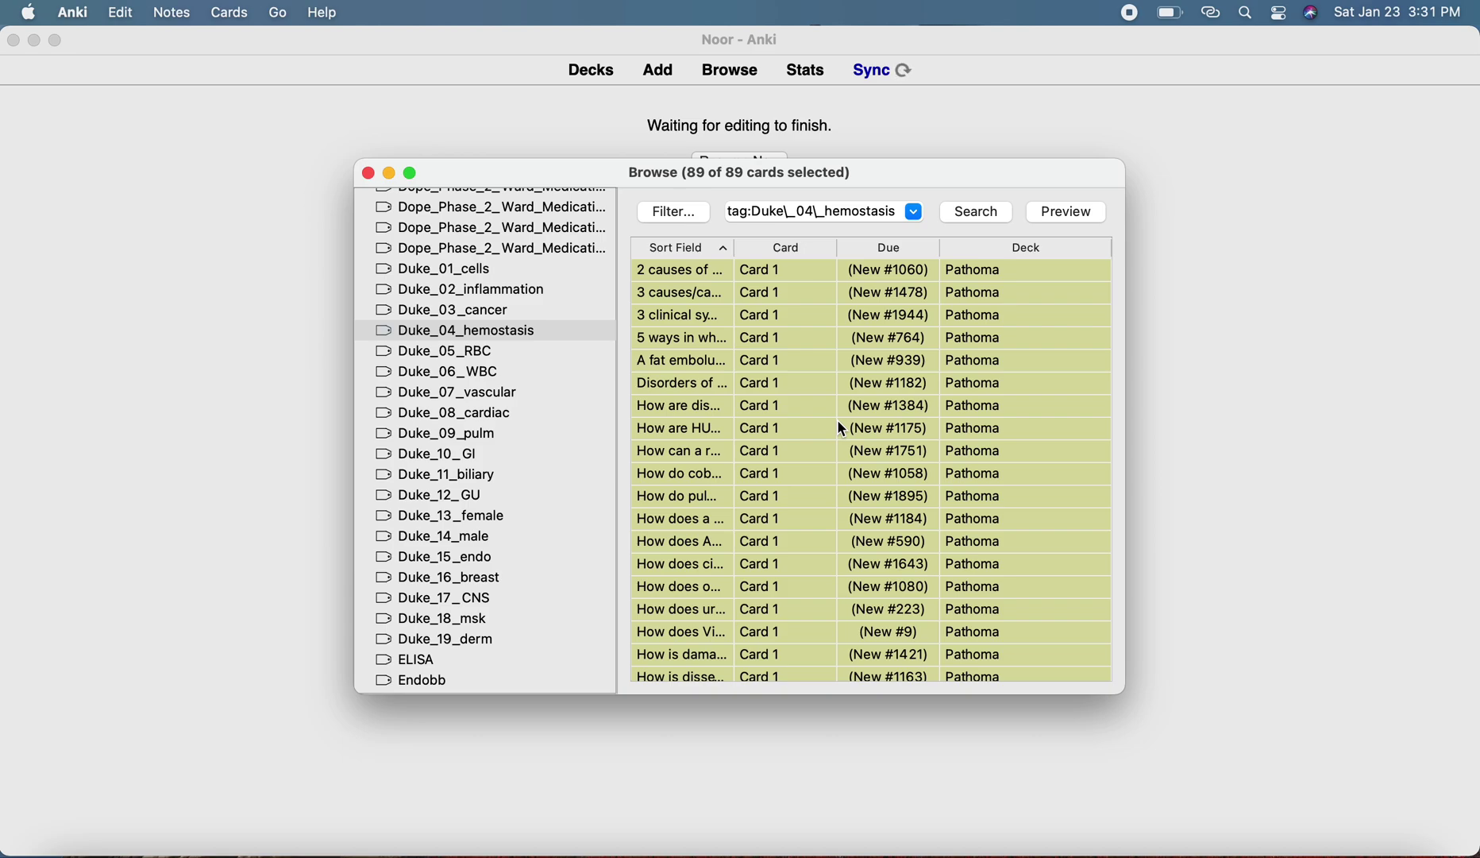
key("super+j")
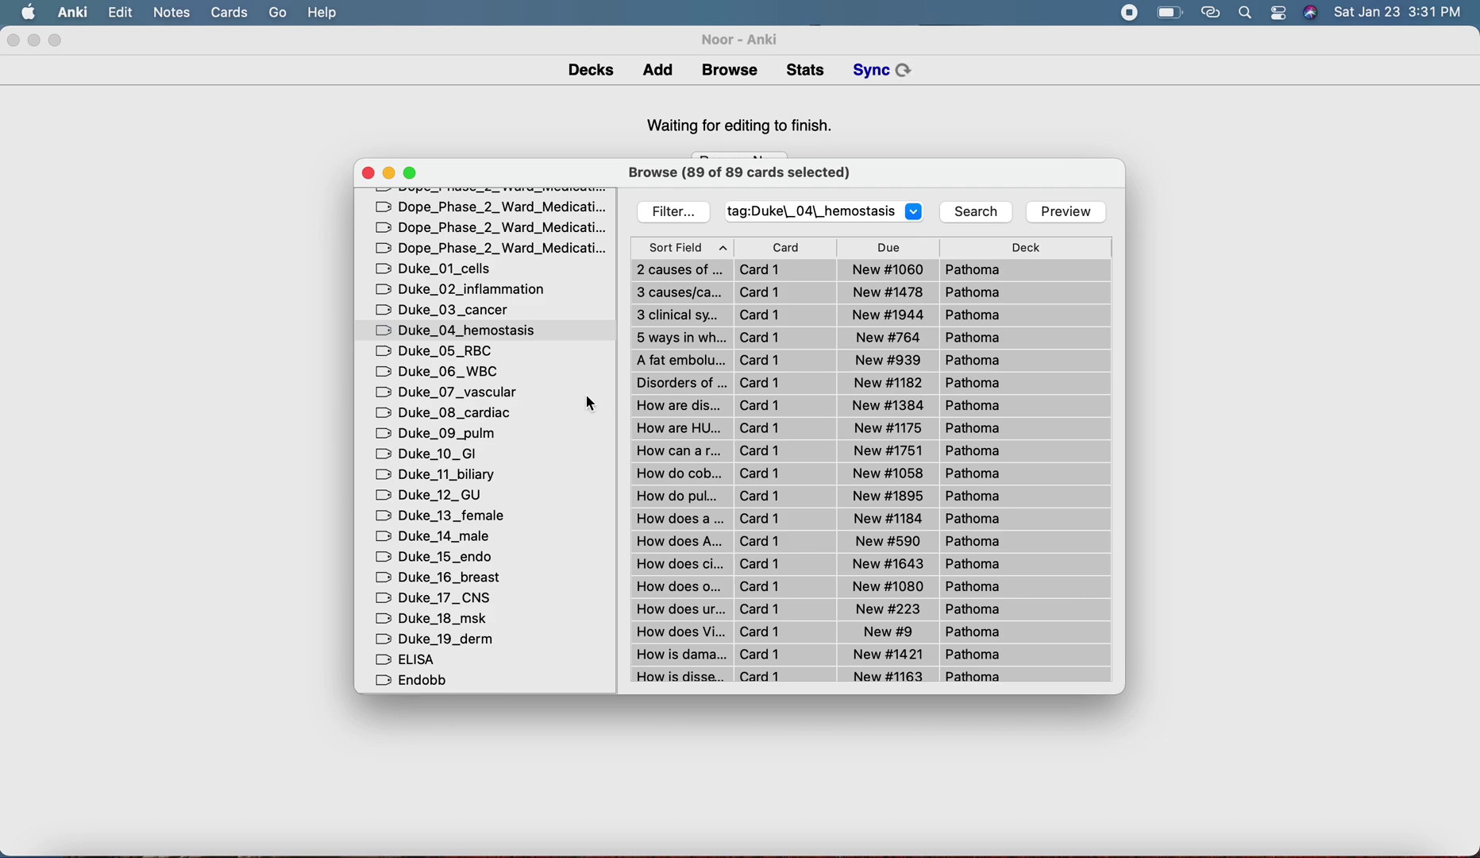
left_click(542, 334)
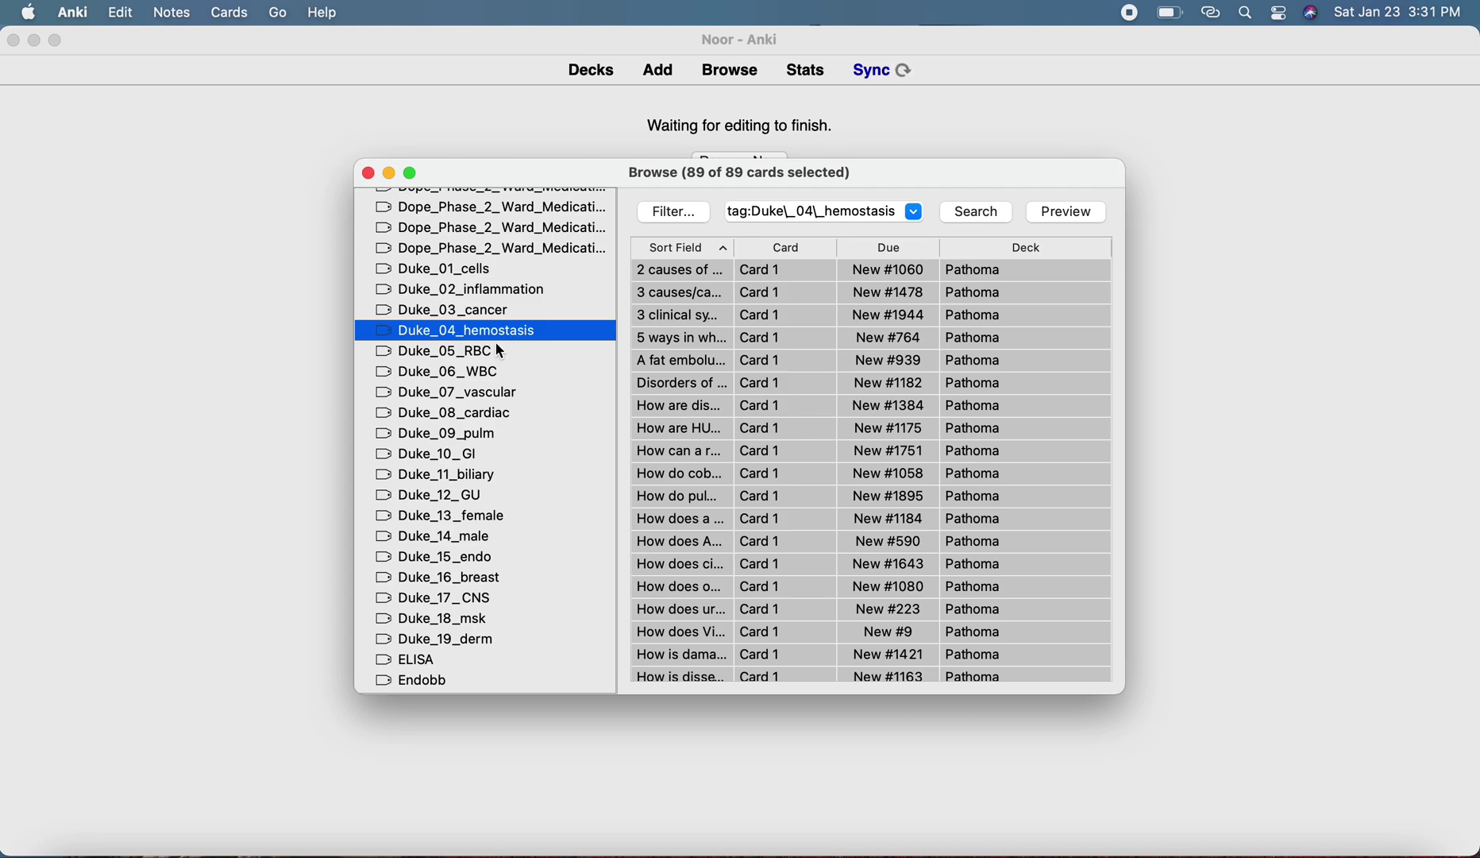
left_click(479, 354)
left_click(472, 433)
left_click(475, 536)
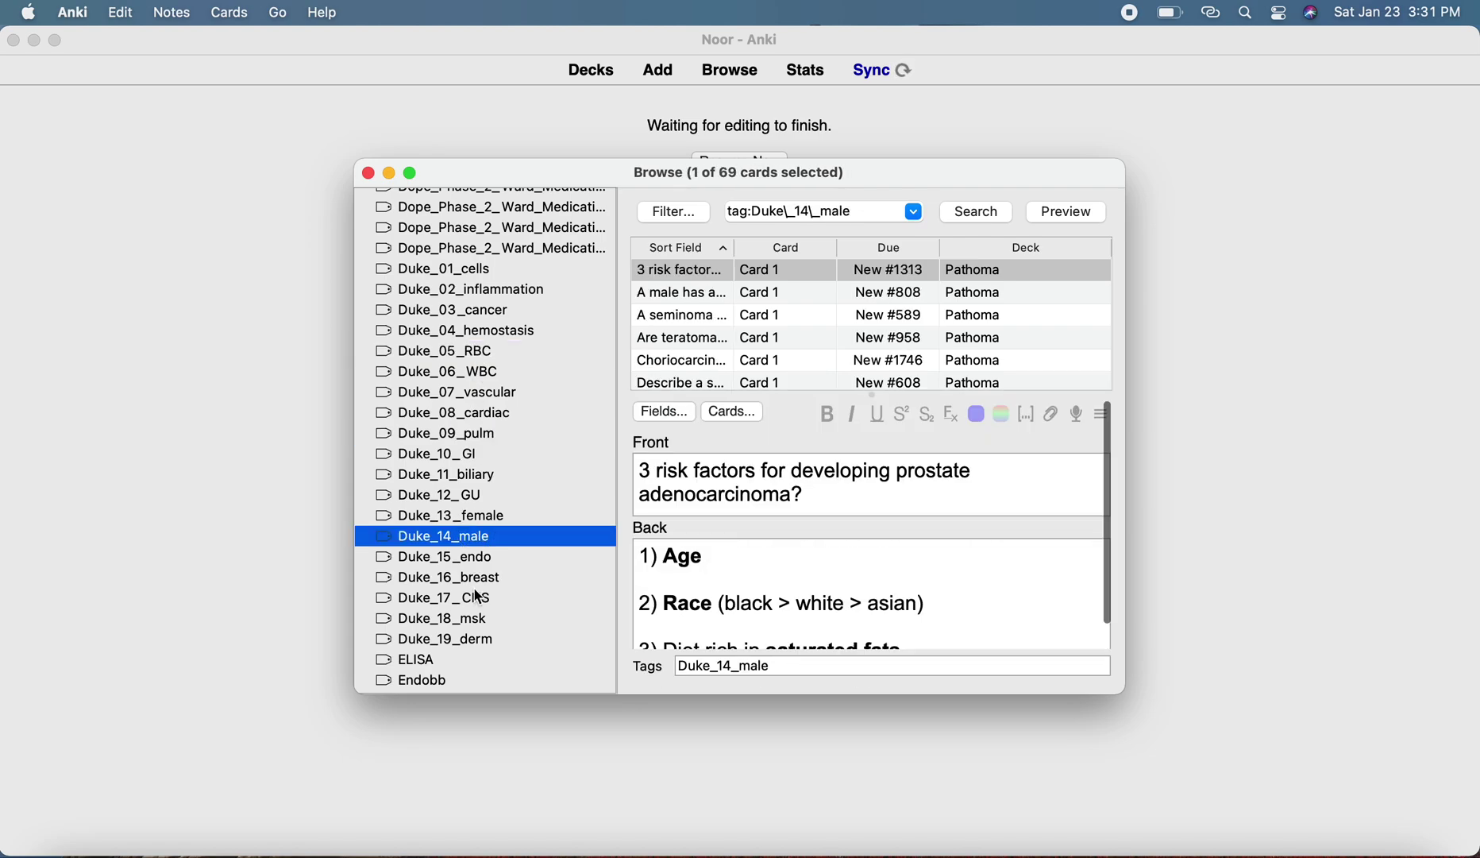
left_click(479, 598)
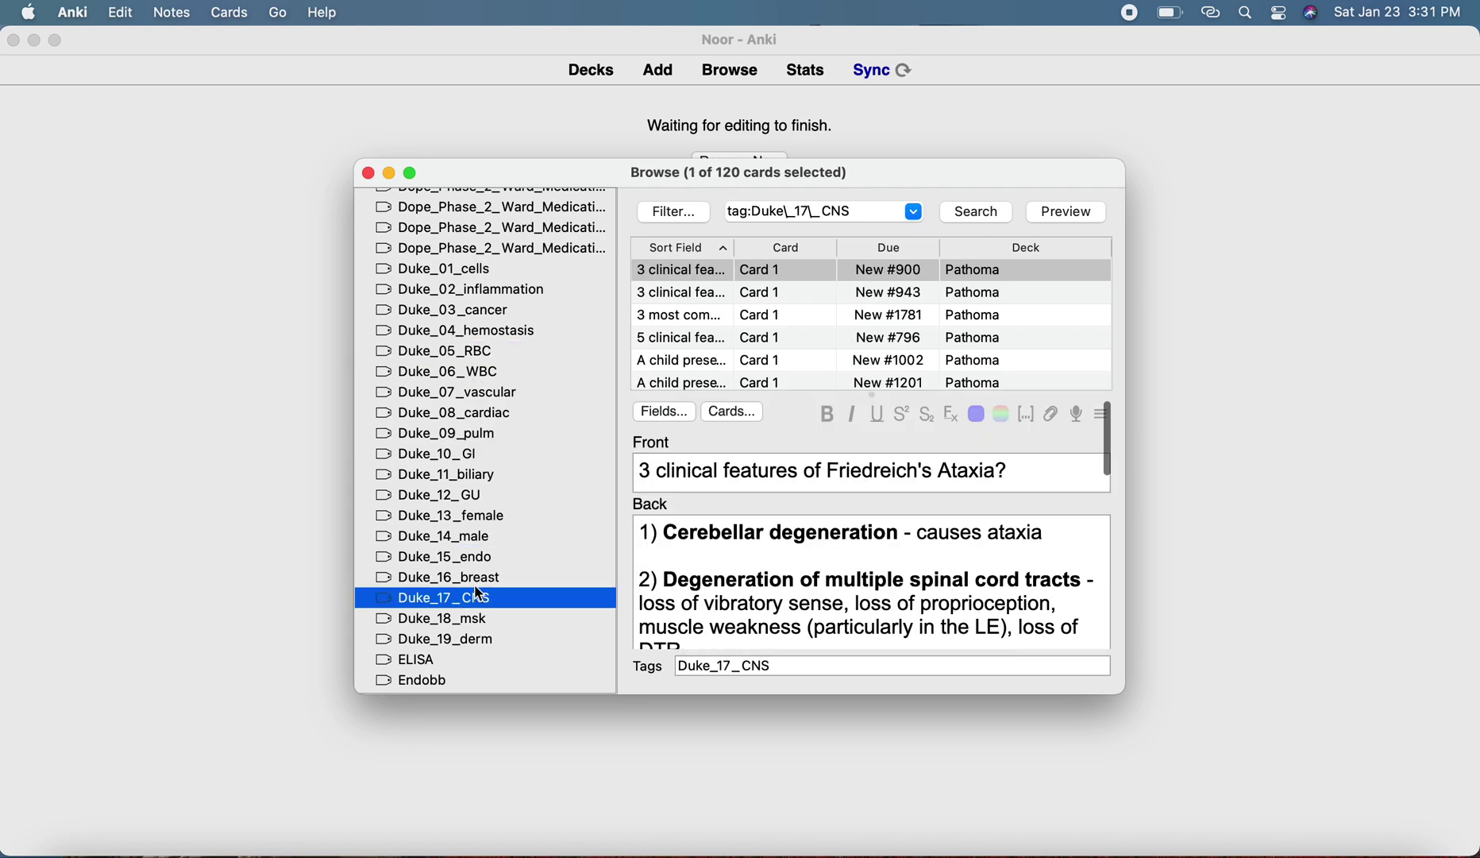
left_click(485, 332)
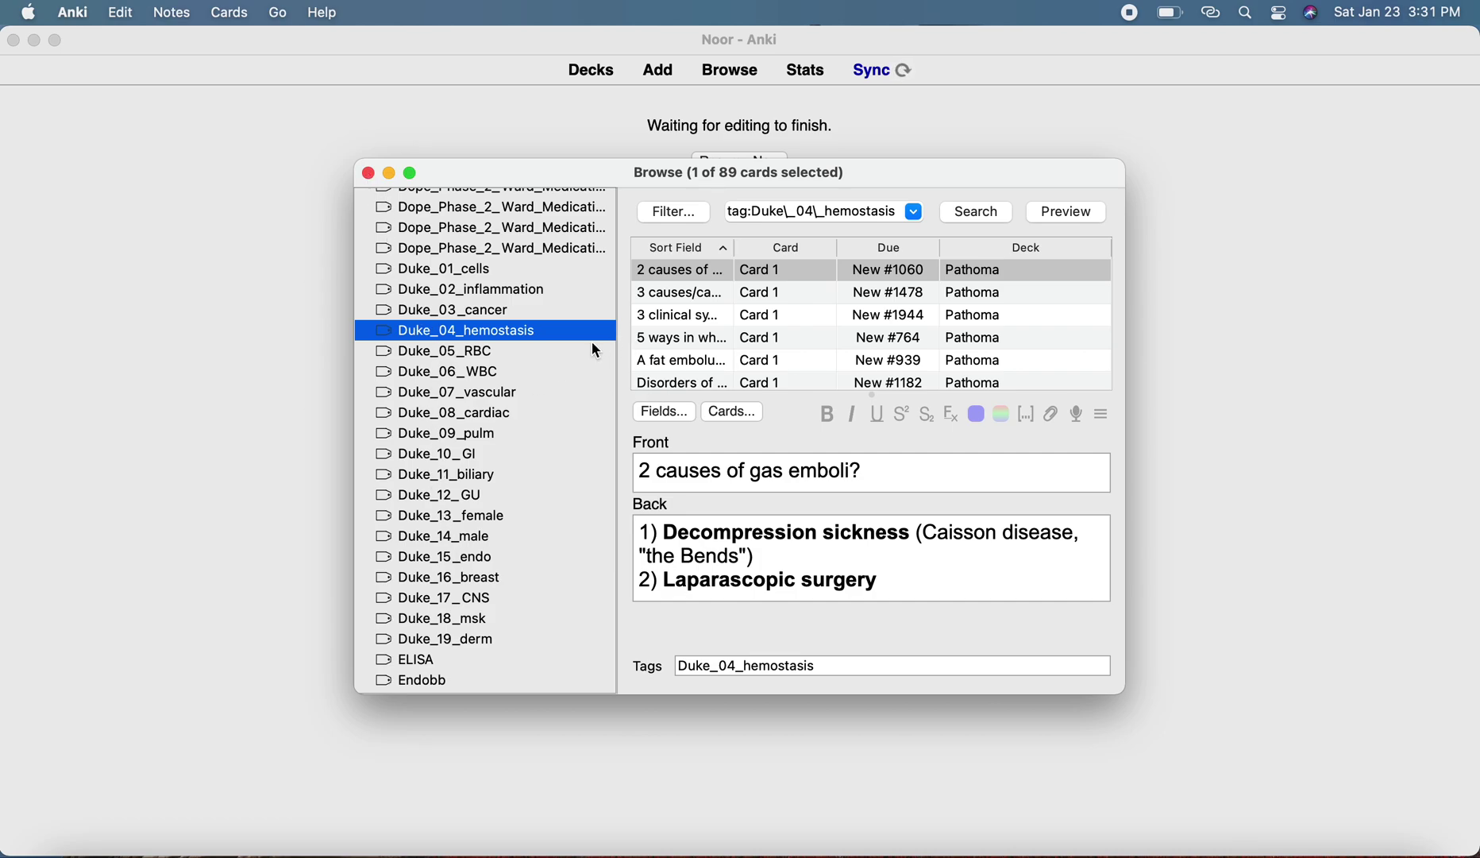
Expand Soze's Step 1 Master Deck in the sidebar and suspend all 248 Biochemistry cards.
scroll(594, 346, "up", 15)
scroll(596, 350, "up", 20)
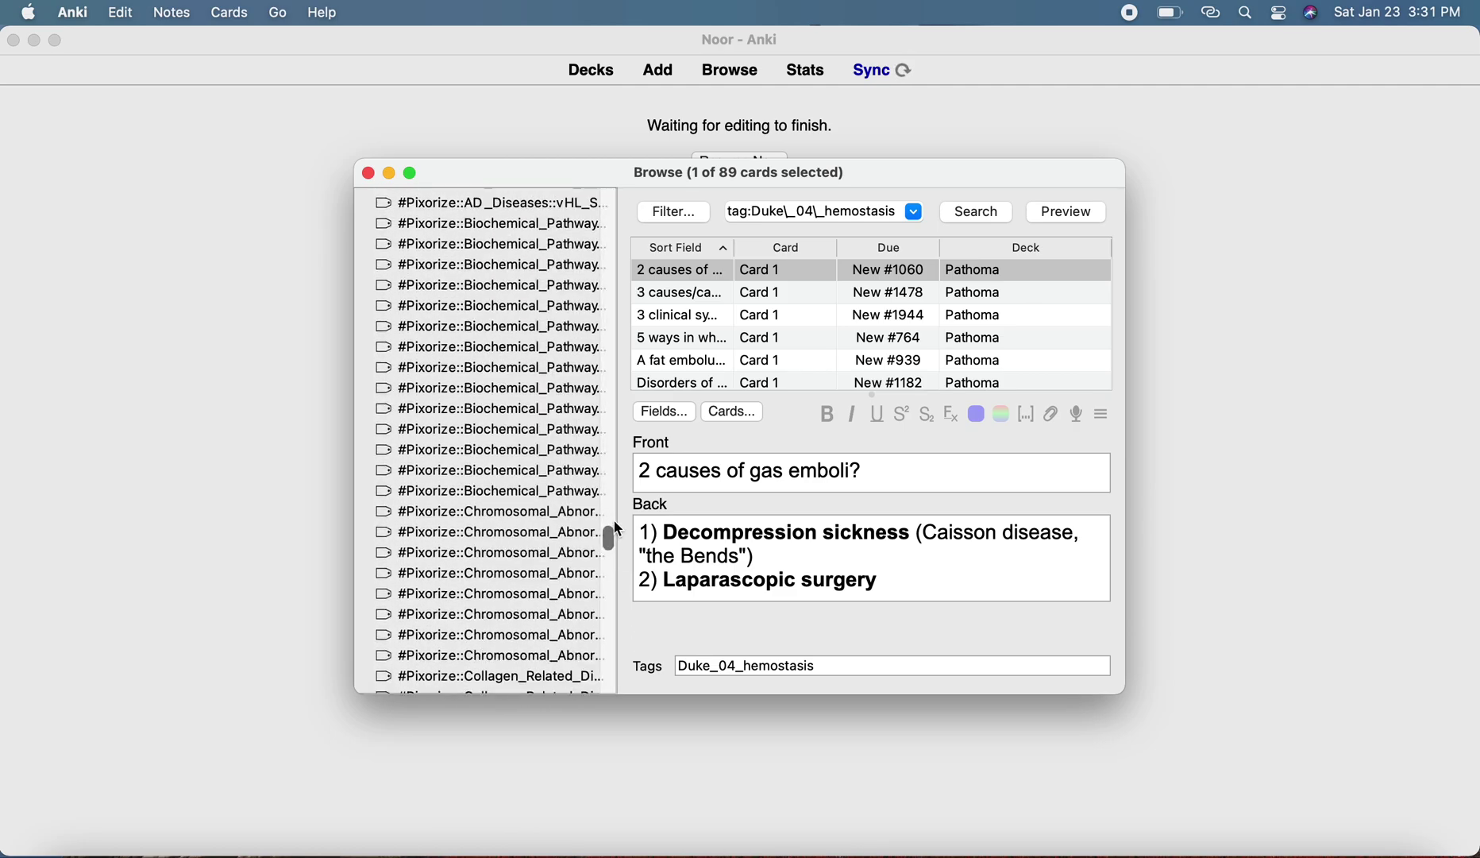
left_click_drag(613, 534, 615, 219)
scroll(611, 221, "down", 10)
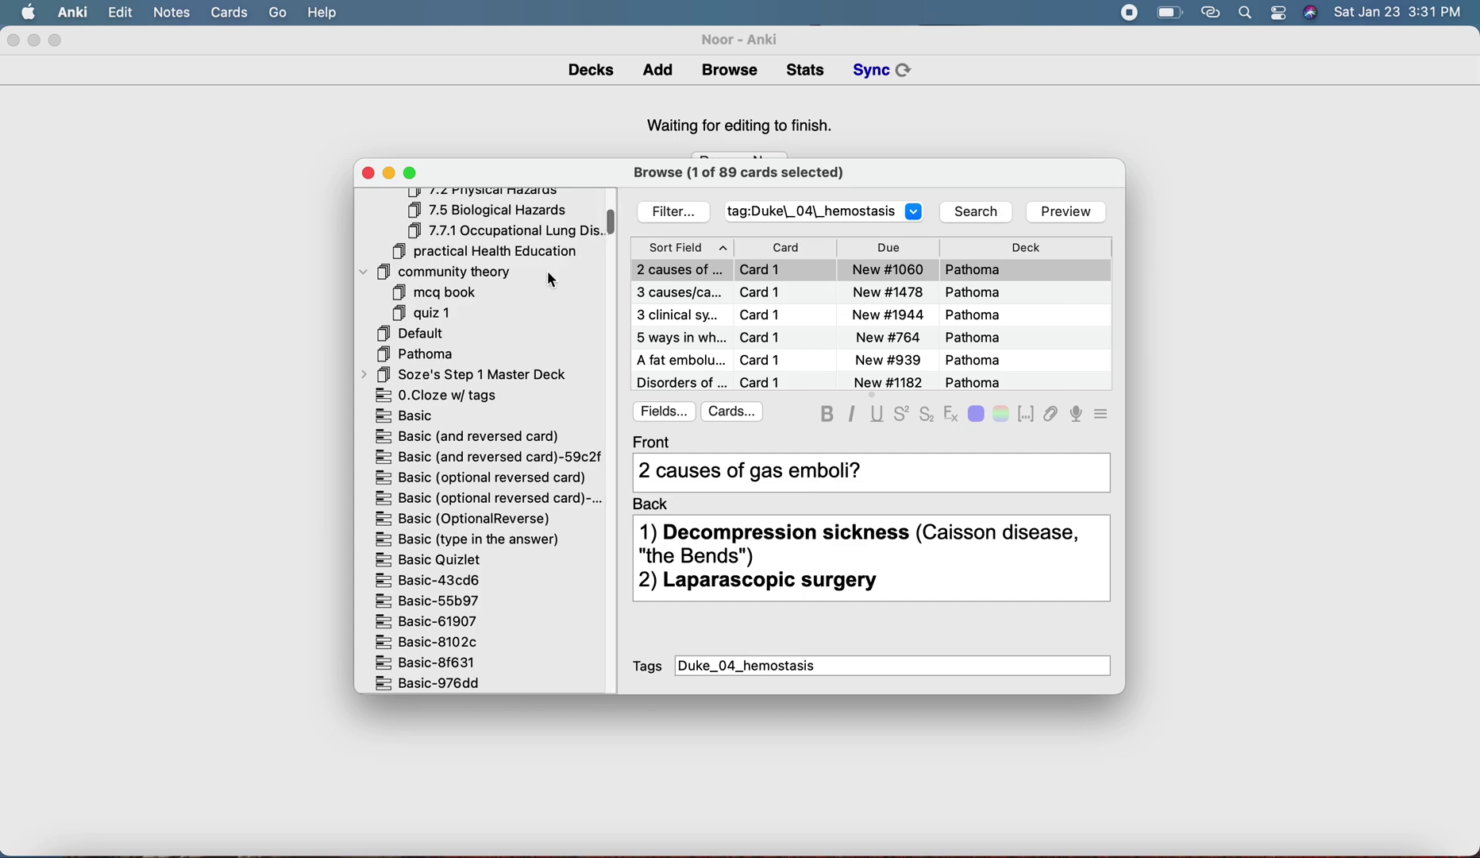
left_click(412, 378)
left_click(363, 376)
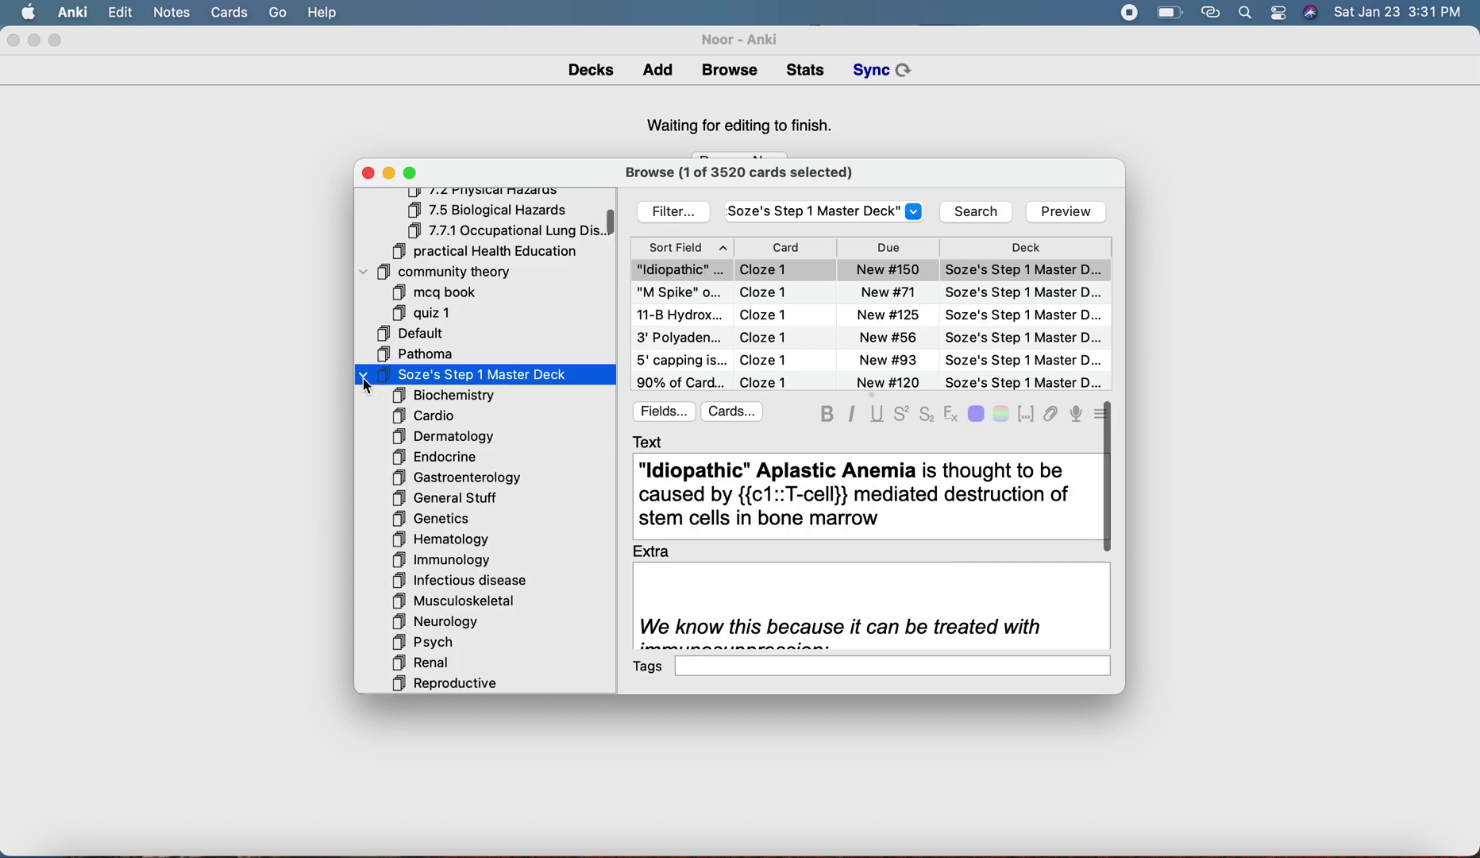
scroll(554, 448, "down", 5)
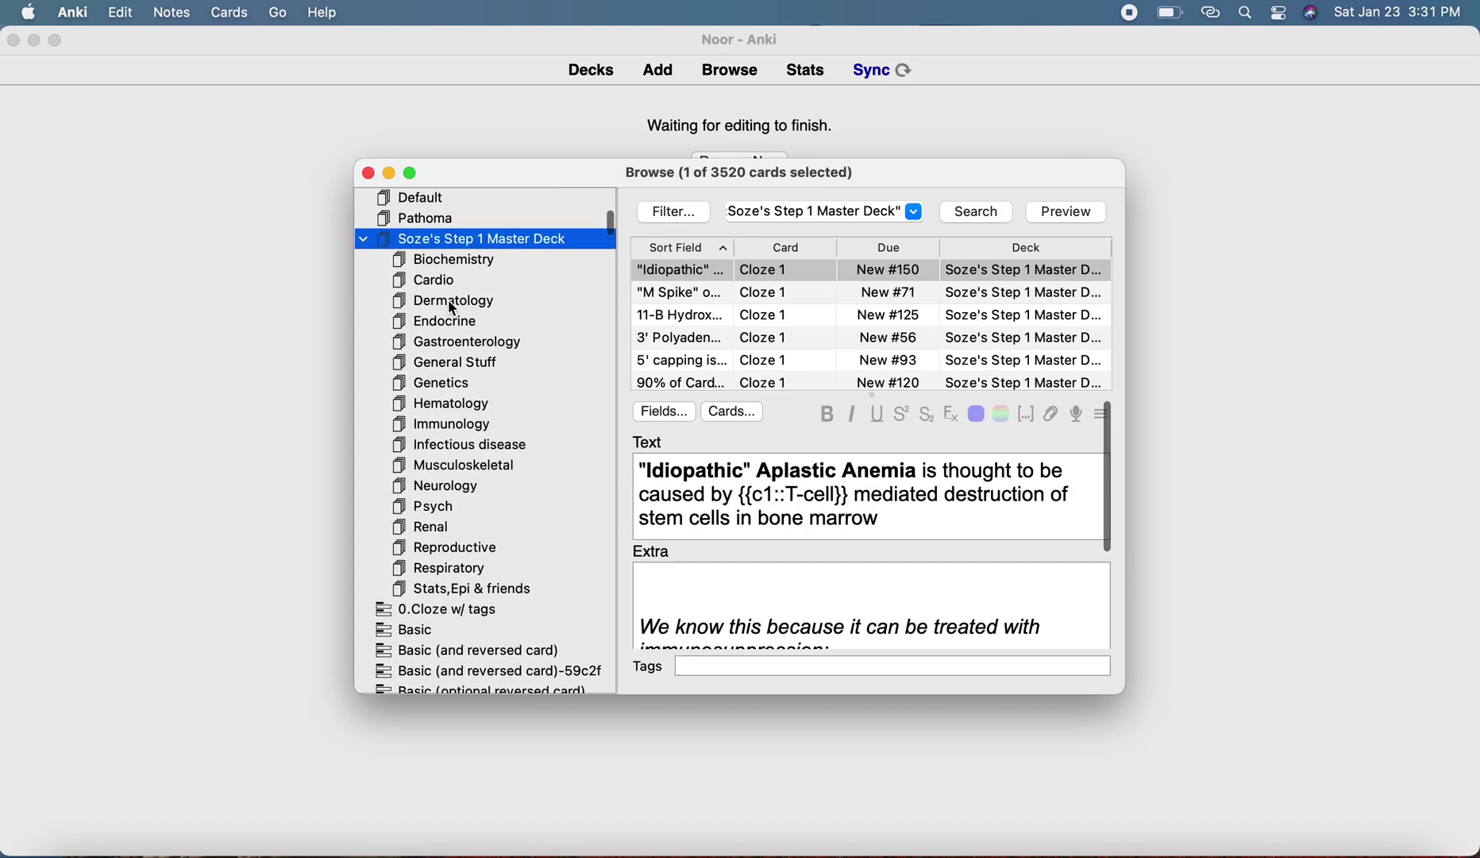
left_click(465, 267)
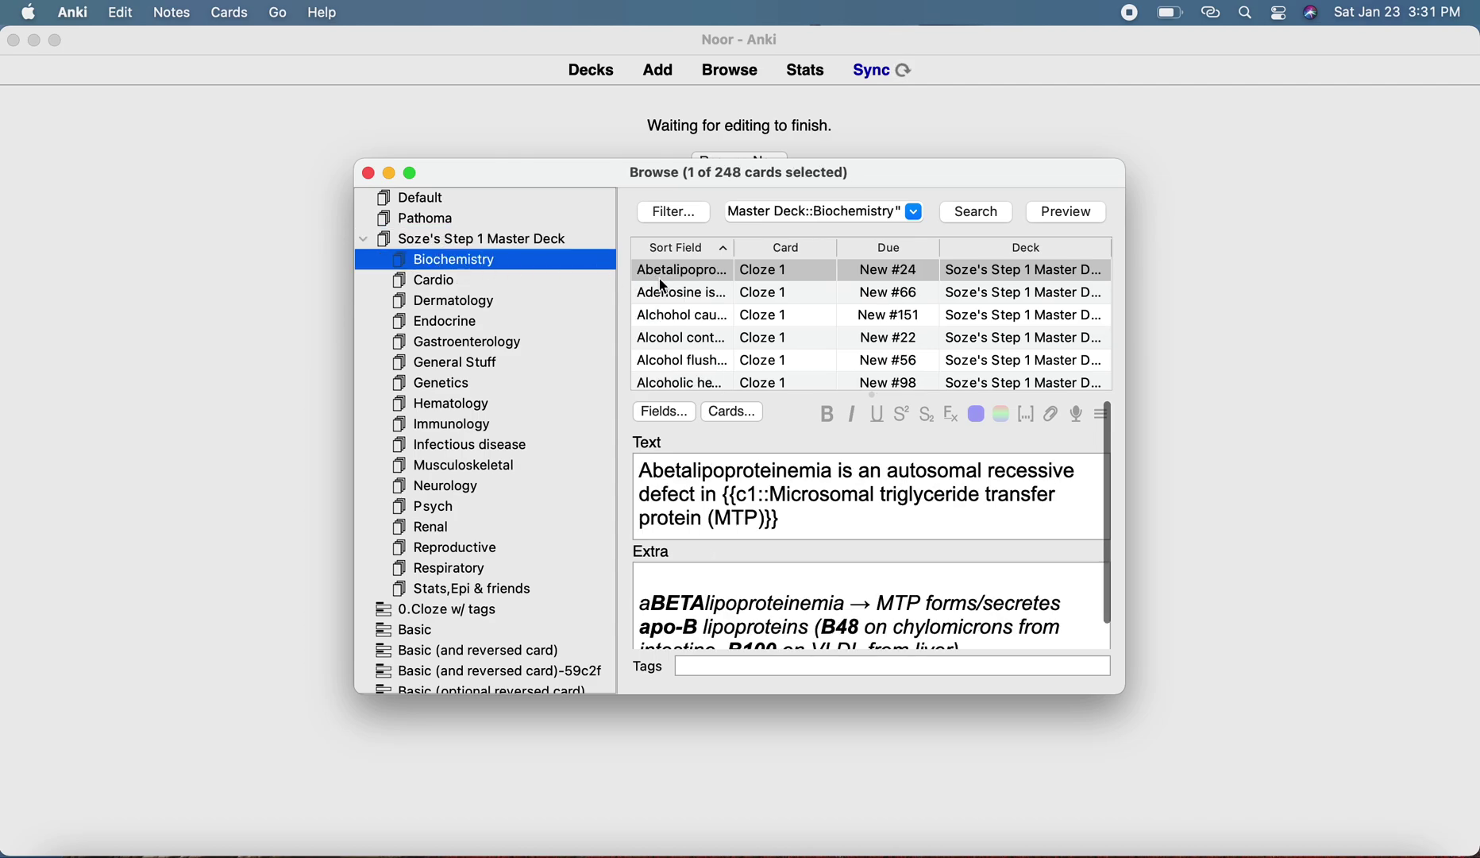
left_click(664, 274)
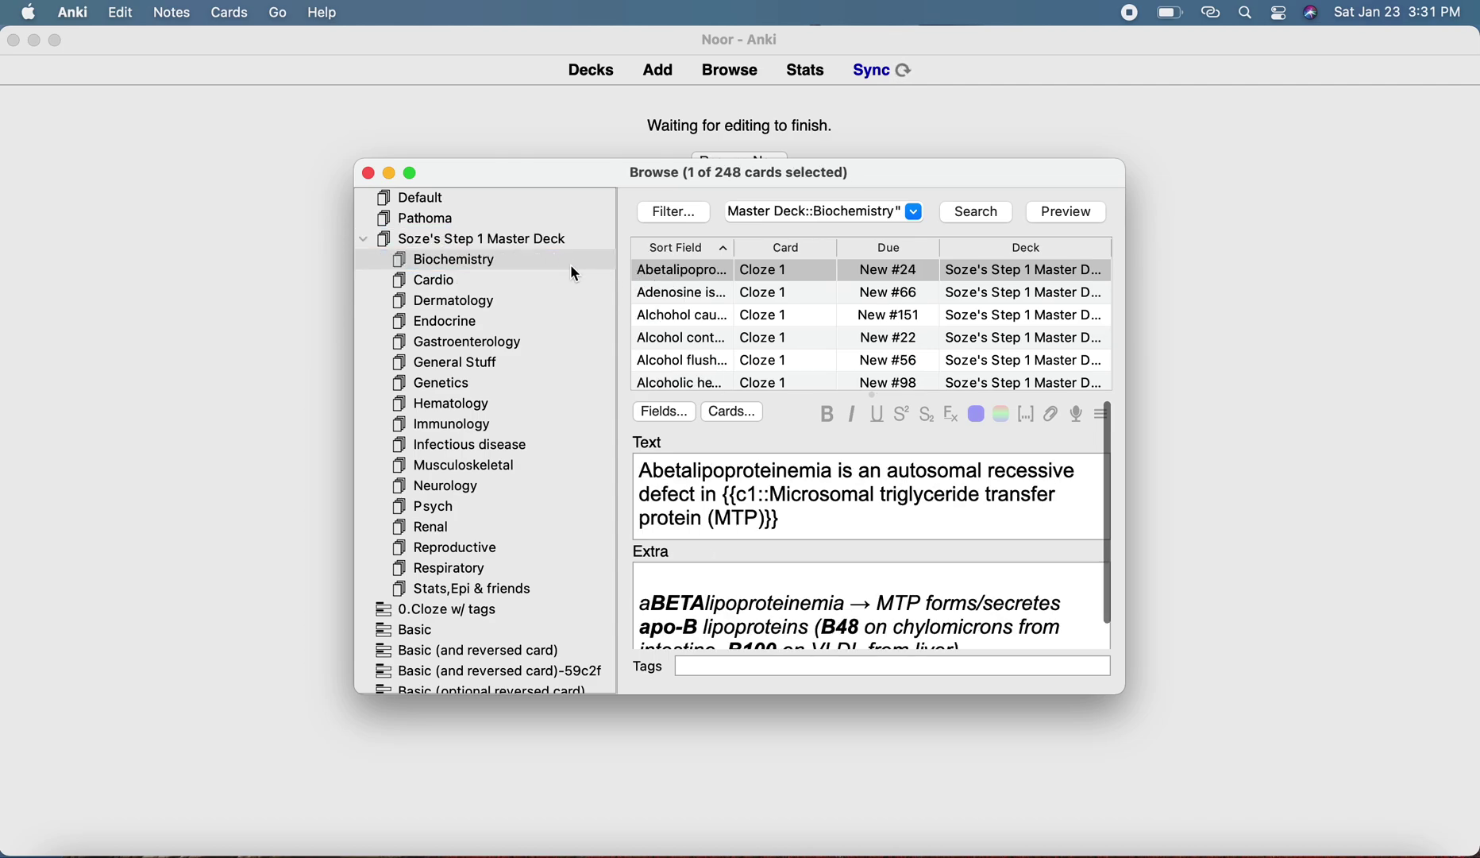
key("super+a")
key("super+j")
Suspend all 143 Dermatology cards, then confirm the Biochemistry cards show as suspended.
left_click(443, 280)
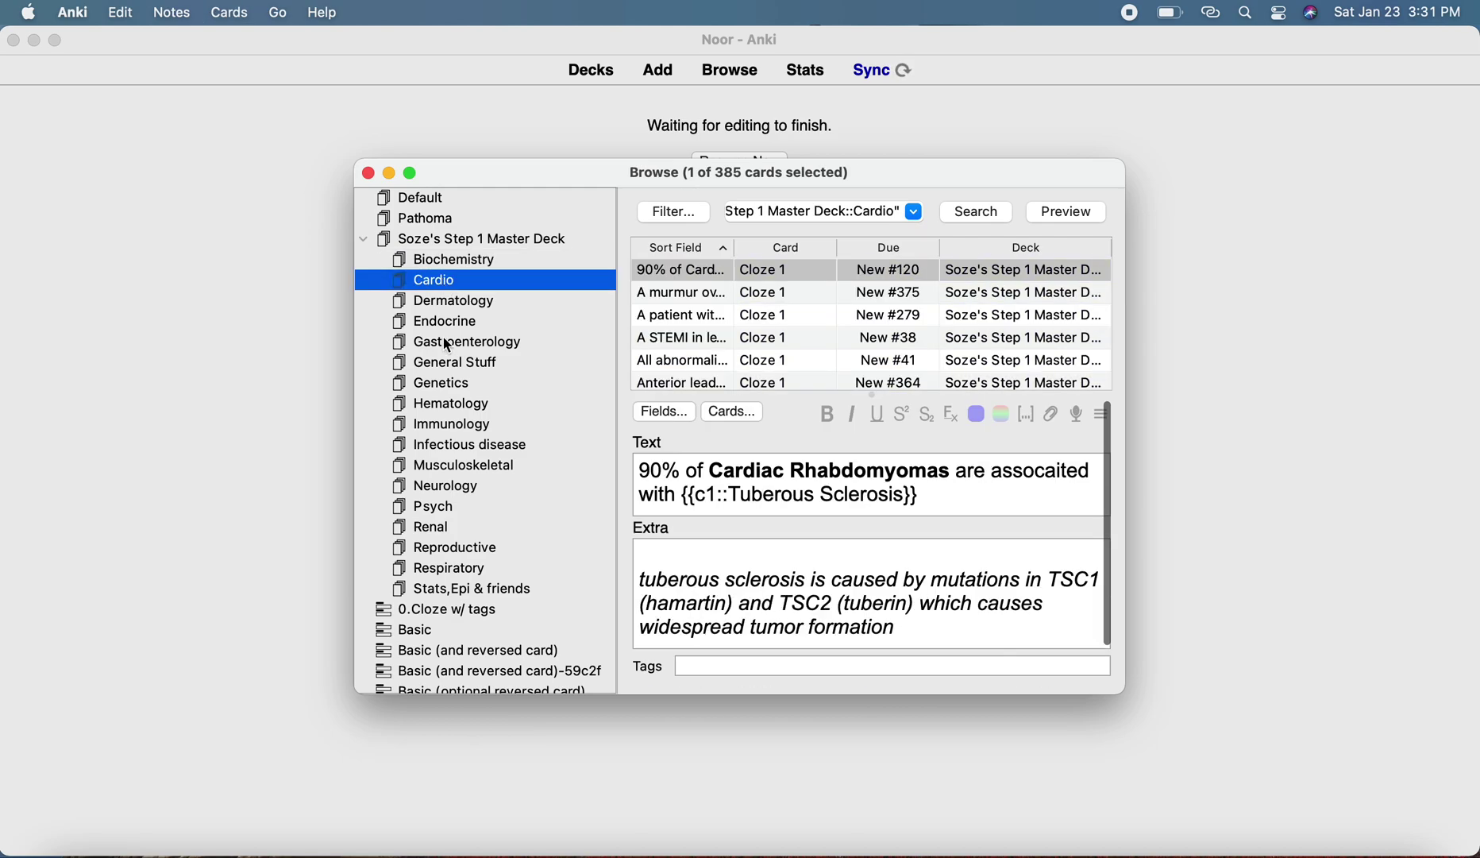
left_click(463, 302)
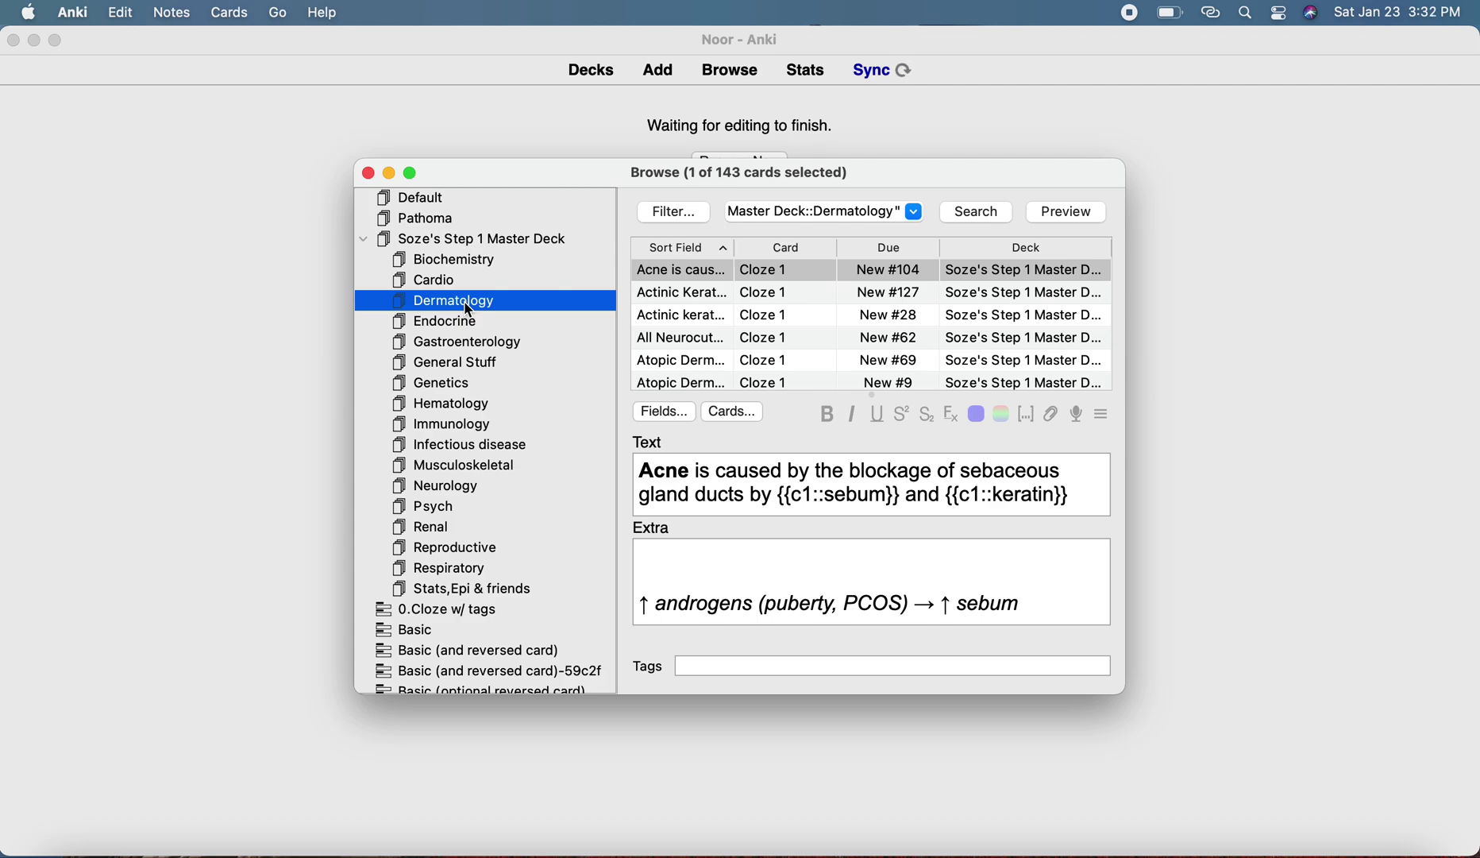
left_click(668, 280)
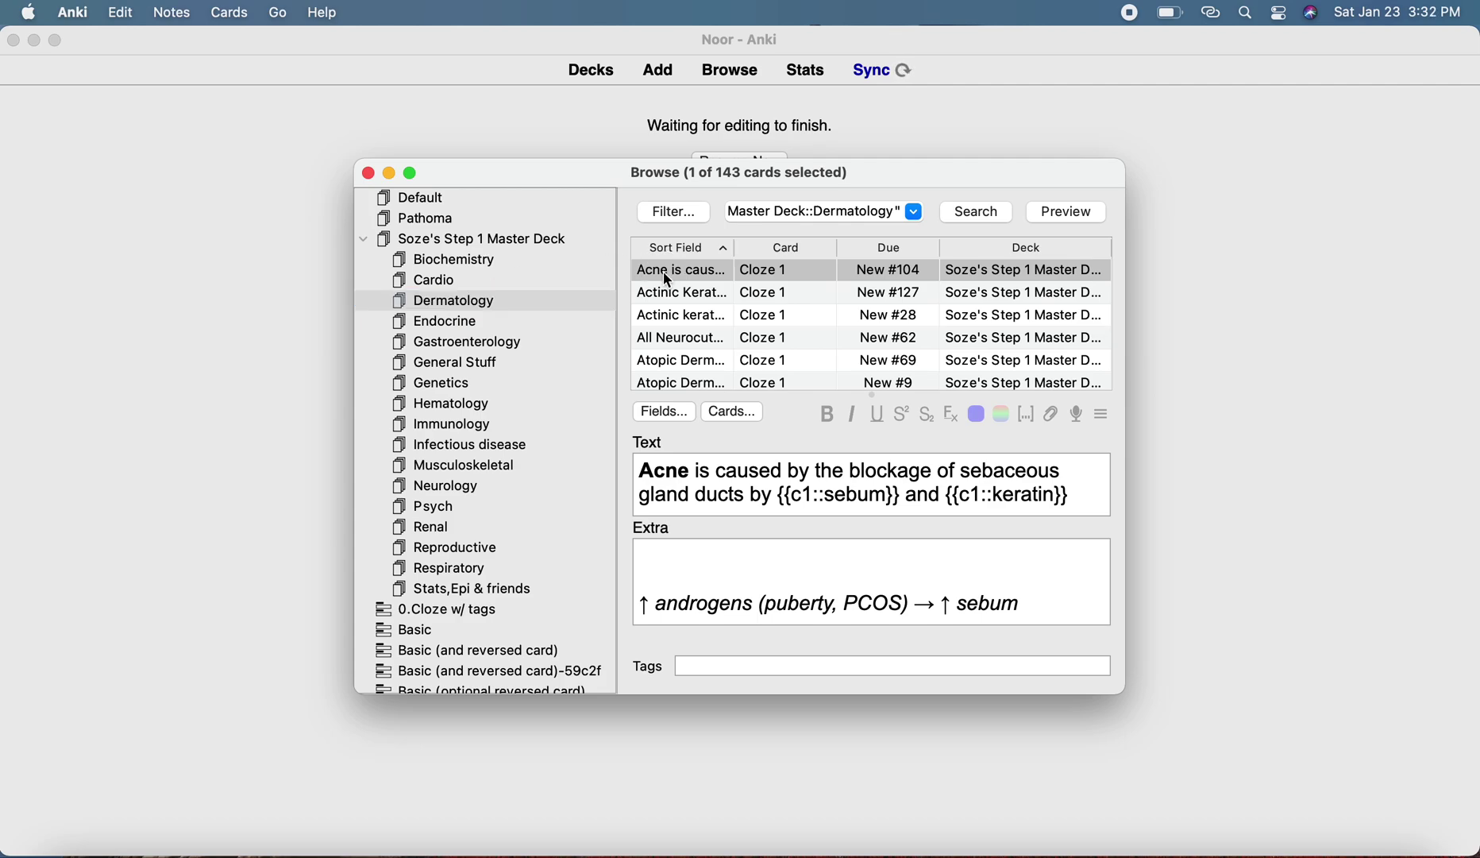
key("super+a")
key("super+j")
left_click(451, 267)
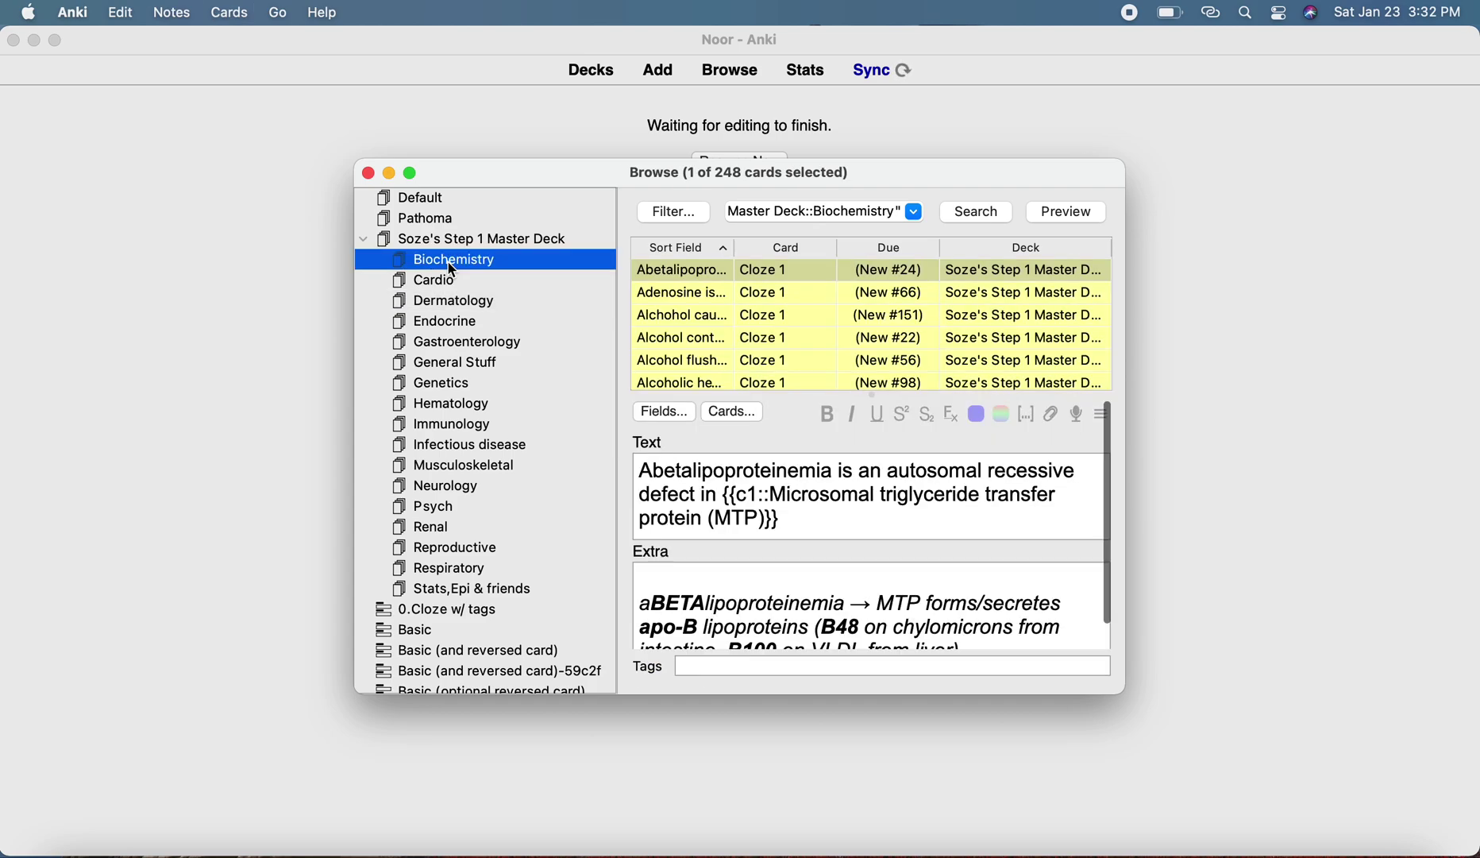
left_click(475, 239)
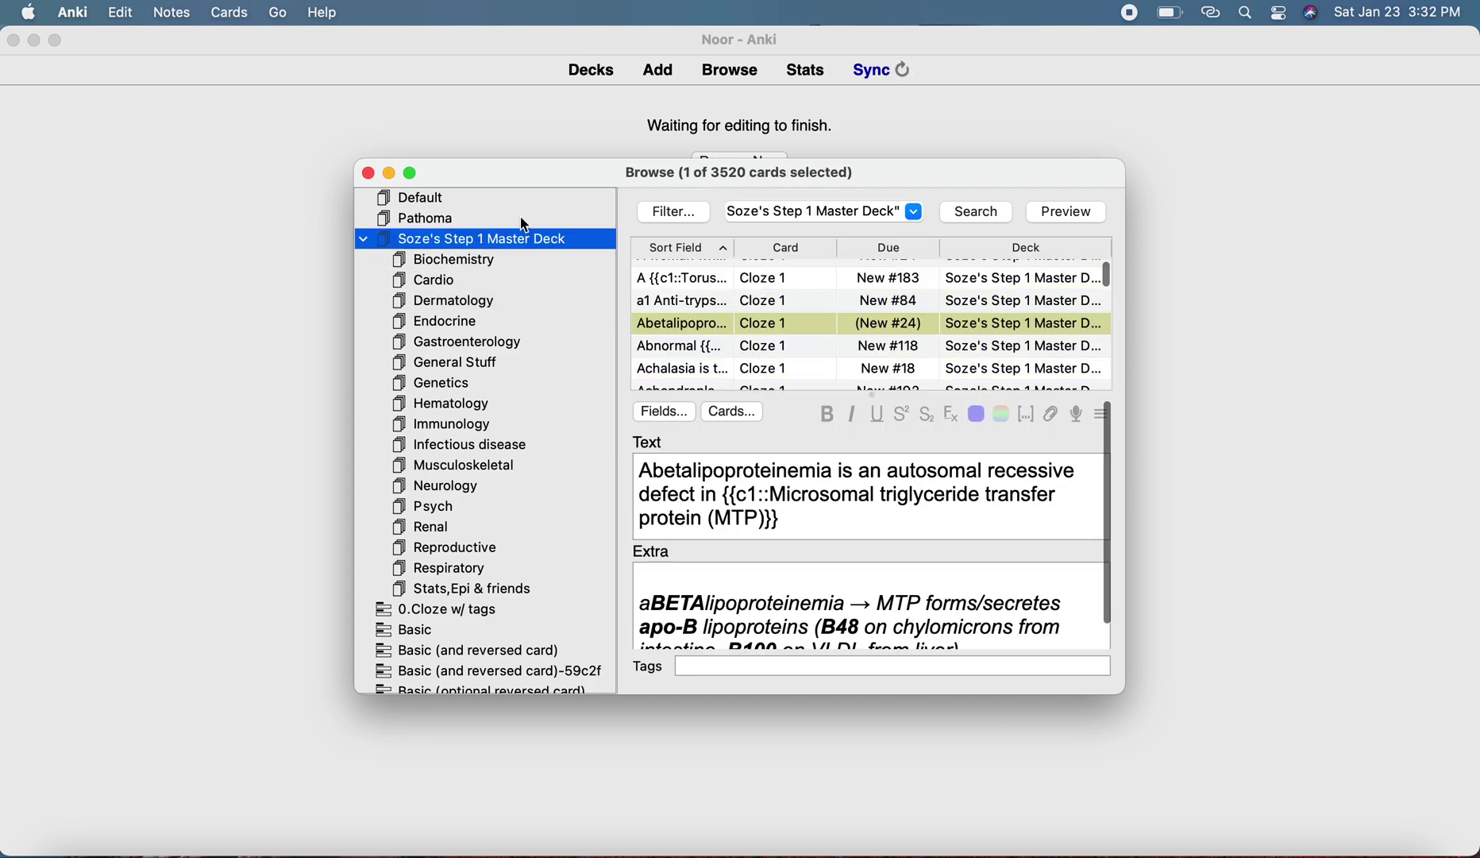
left_click(368, 172)
Return to the deck list, open Soze's Step 1 Master Deck, and bring up its statistics.
left_click(590, 71)
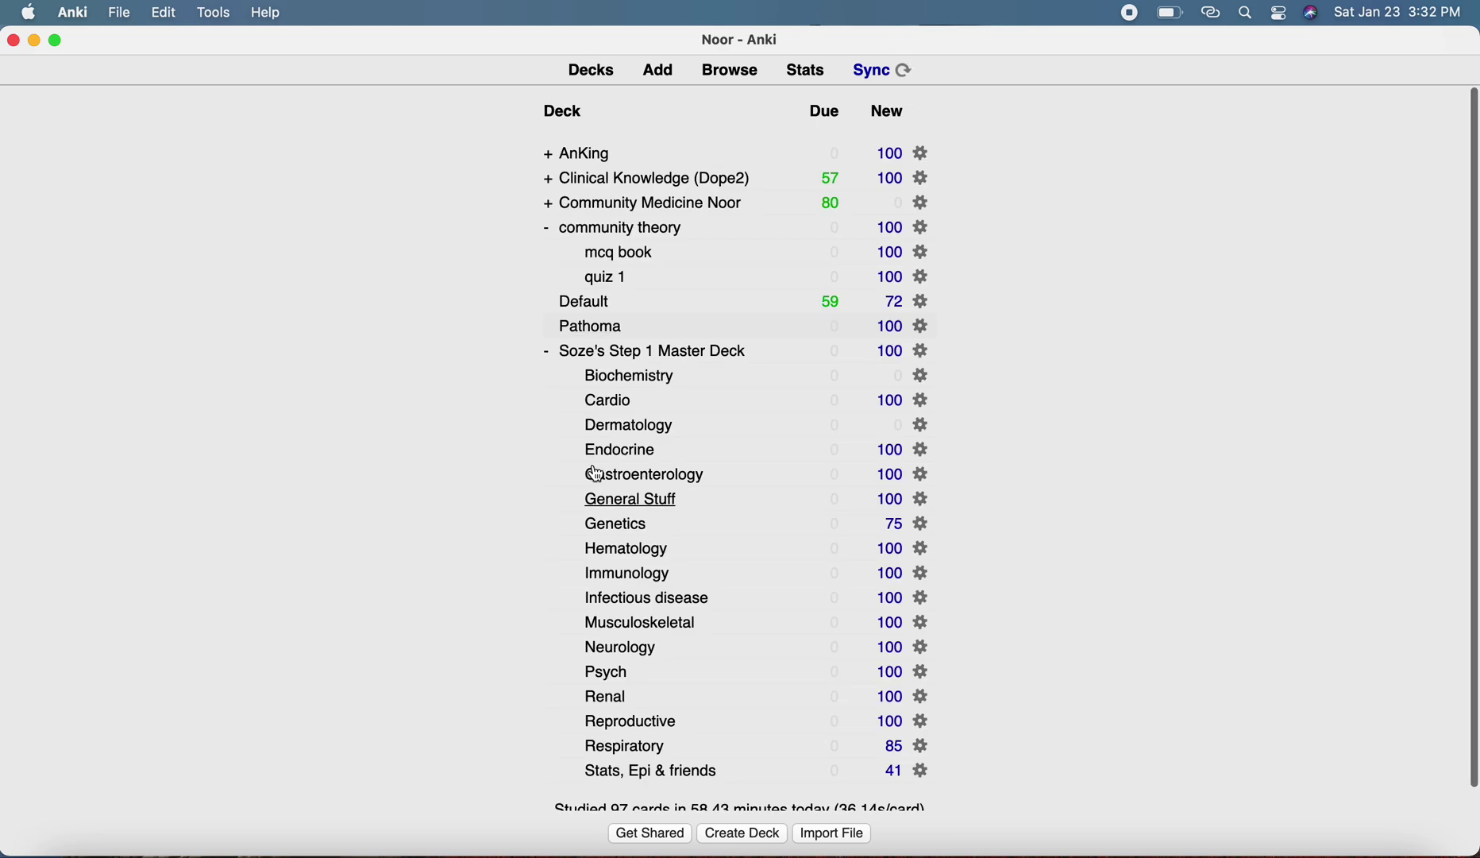
left_click(636, 356)
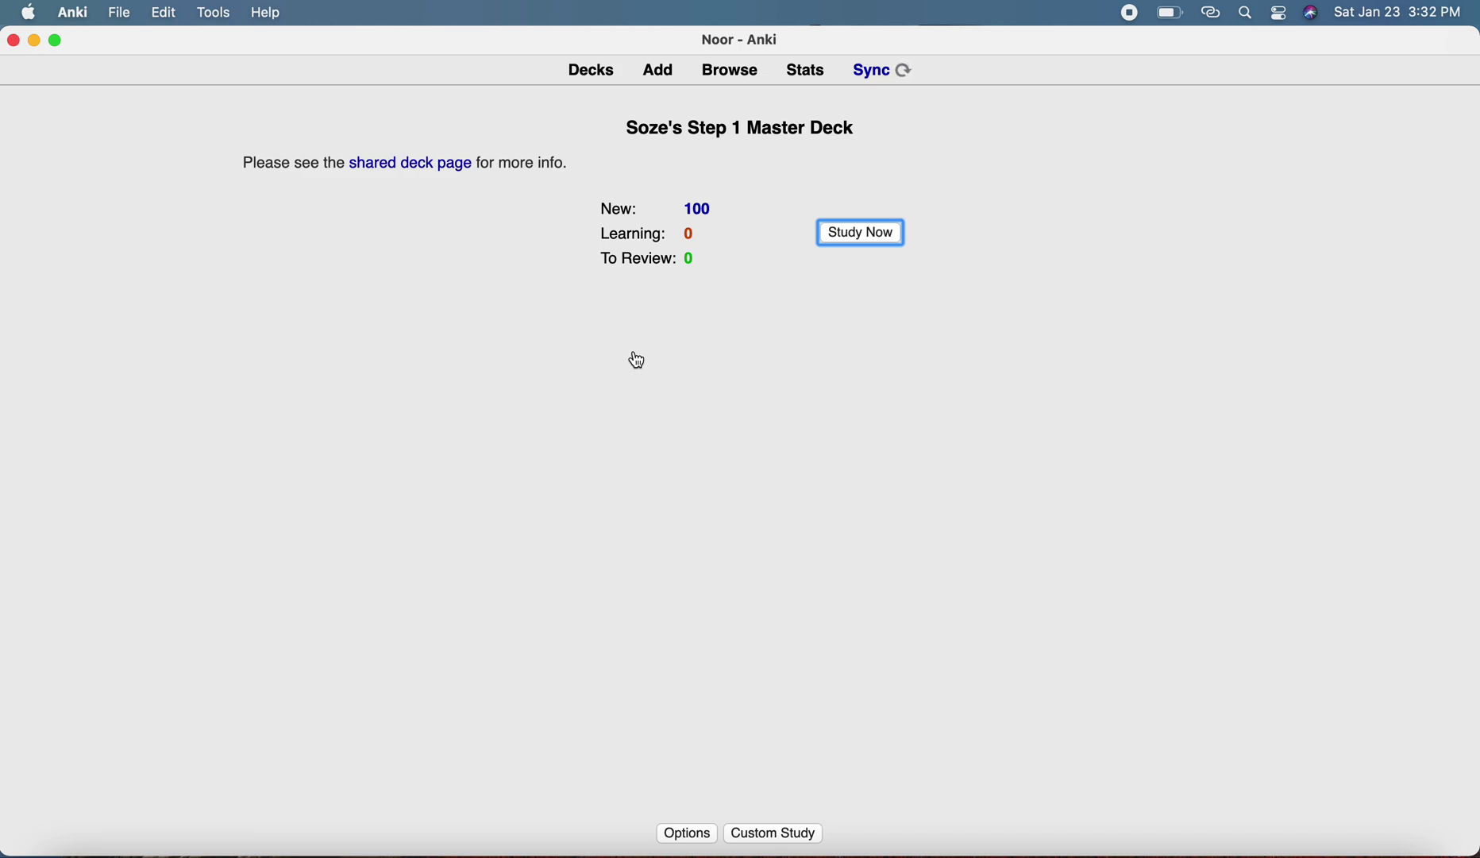
left_click(810, 79)
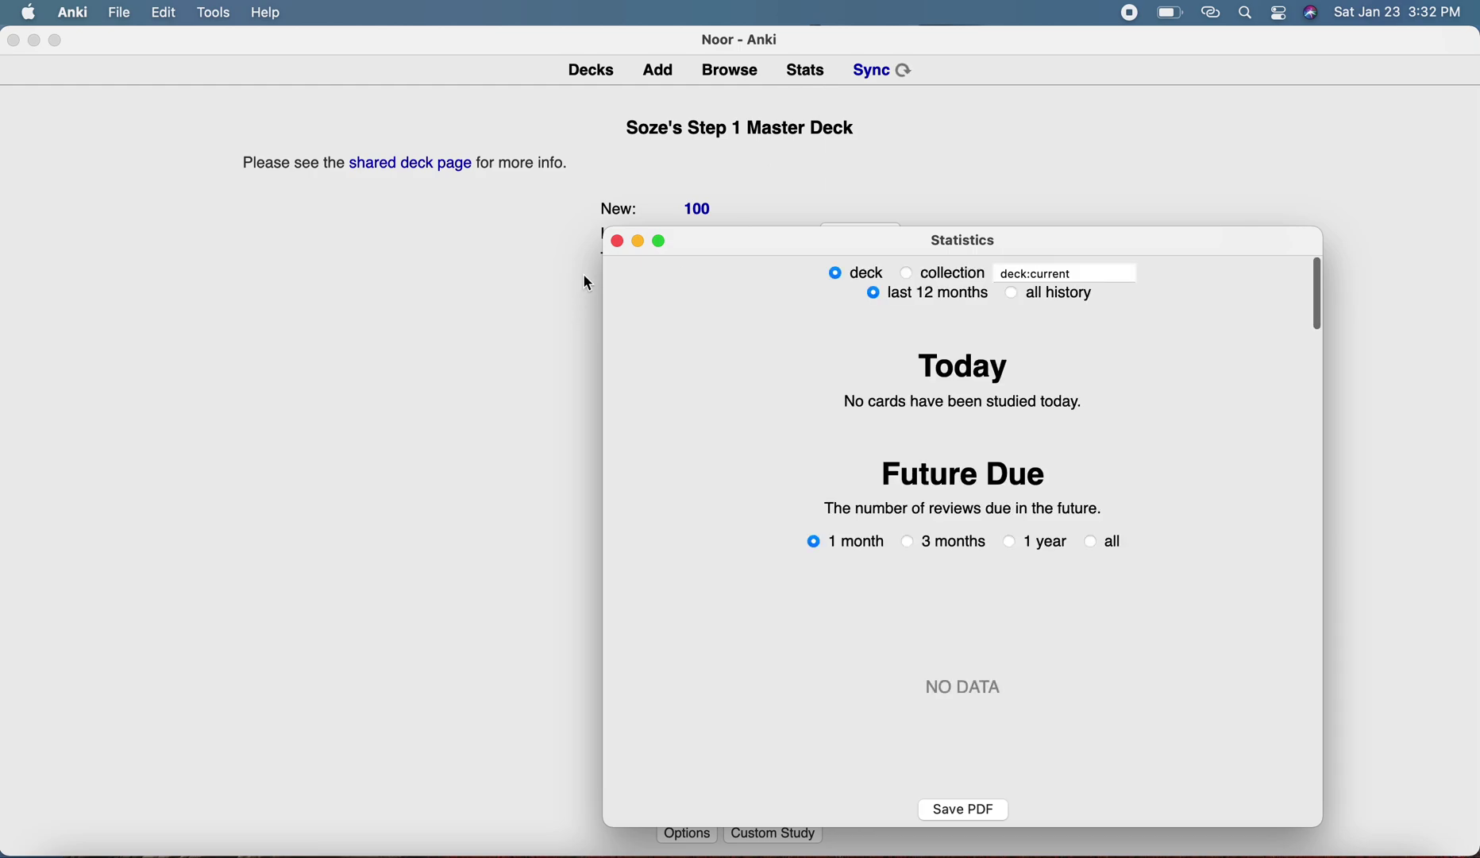
Maximise the Statistics window and find the Card Counts, showing 3129 new cards.
left_click(660, 241)
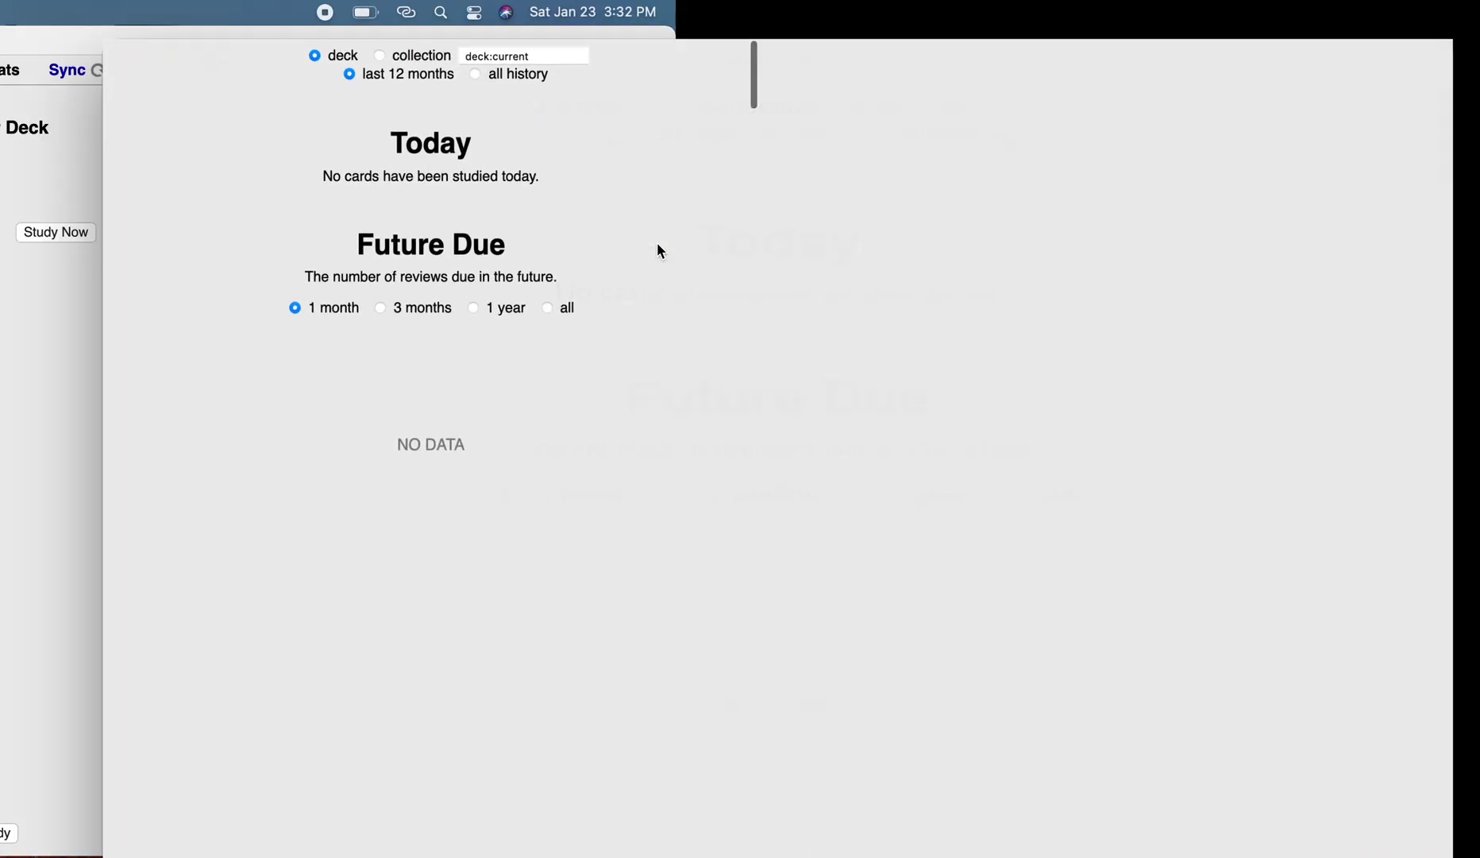
scroll(1014, 548, "down", 10)
scroll(1014, 544, "up", 5)
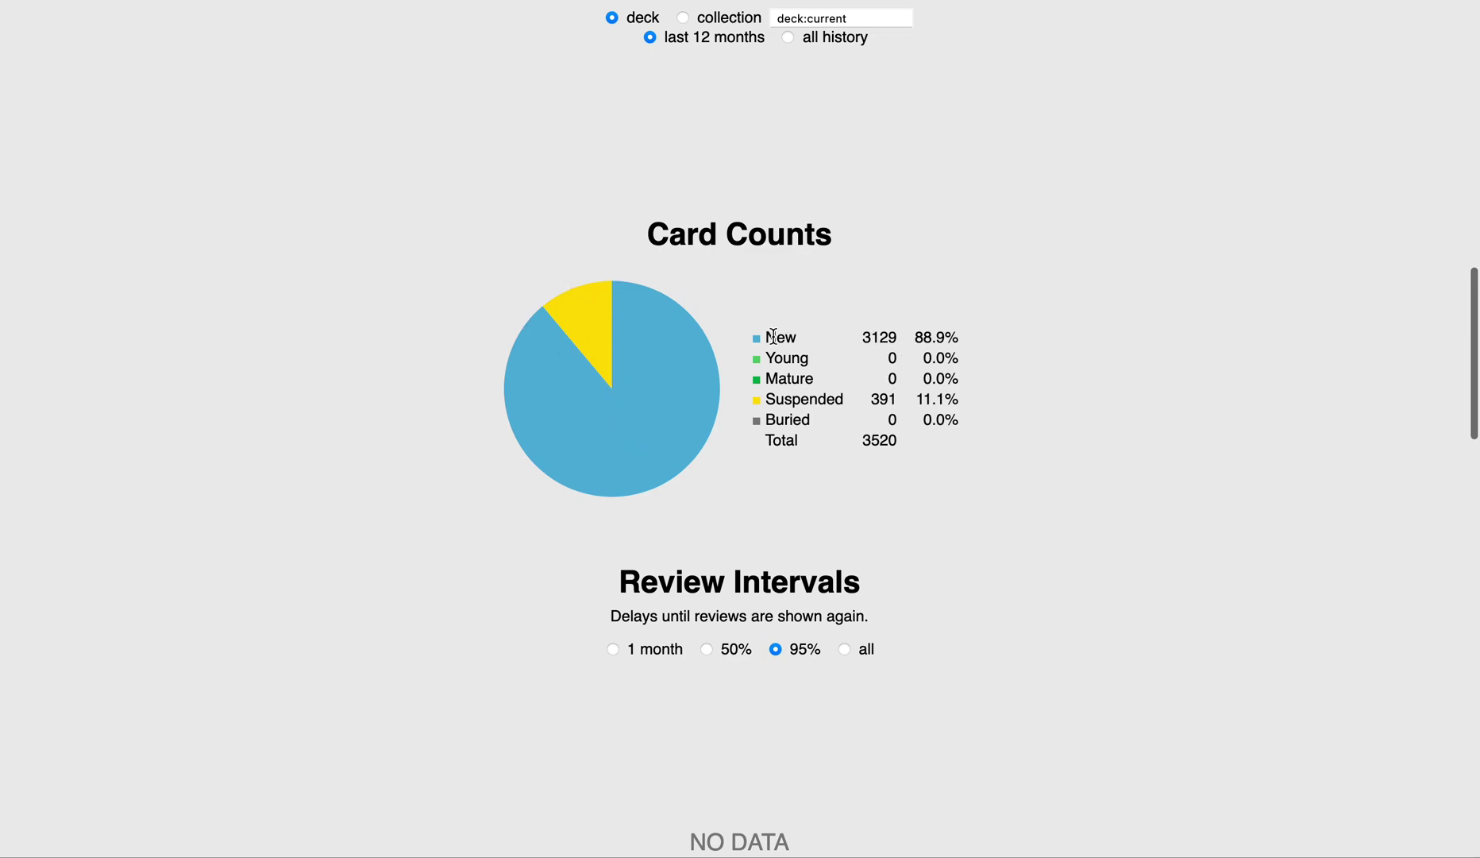
double_click(897, 339)
left_click(872, 397)
Review the Card Counts figures: 391 suspended, 3520 total, 0 young and 0 mature.
left_click_drag(872, 397, 902, 399)
left_click(885, 399)
double_click(898, 400)
left_click(772, 383)
left_click_drag(861, 438, 893, 437)
left_click(892, 381)
double_click(895, 379)
double_click(880, 400)
left_click(891, 357)
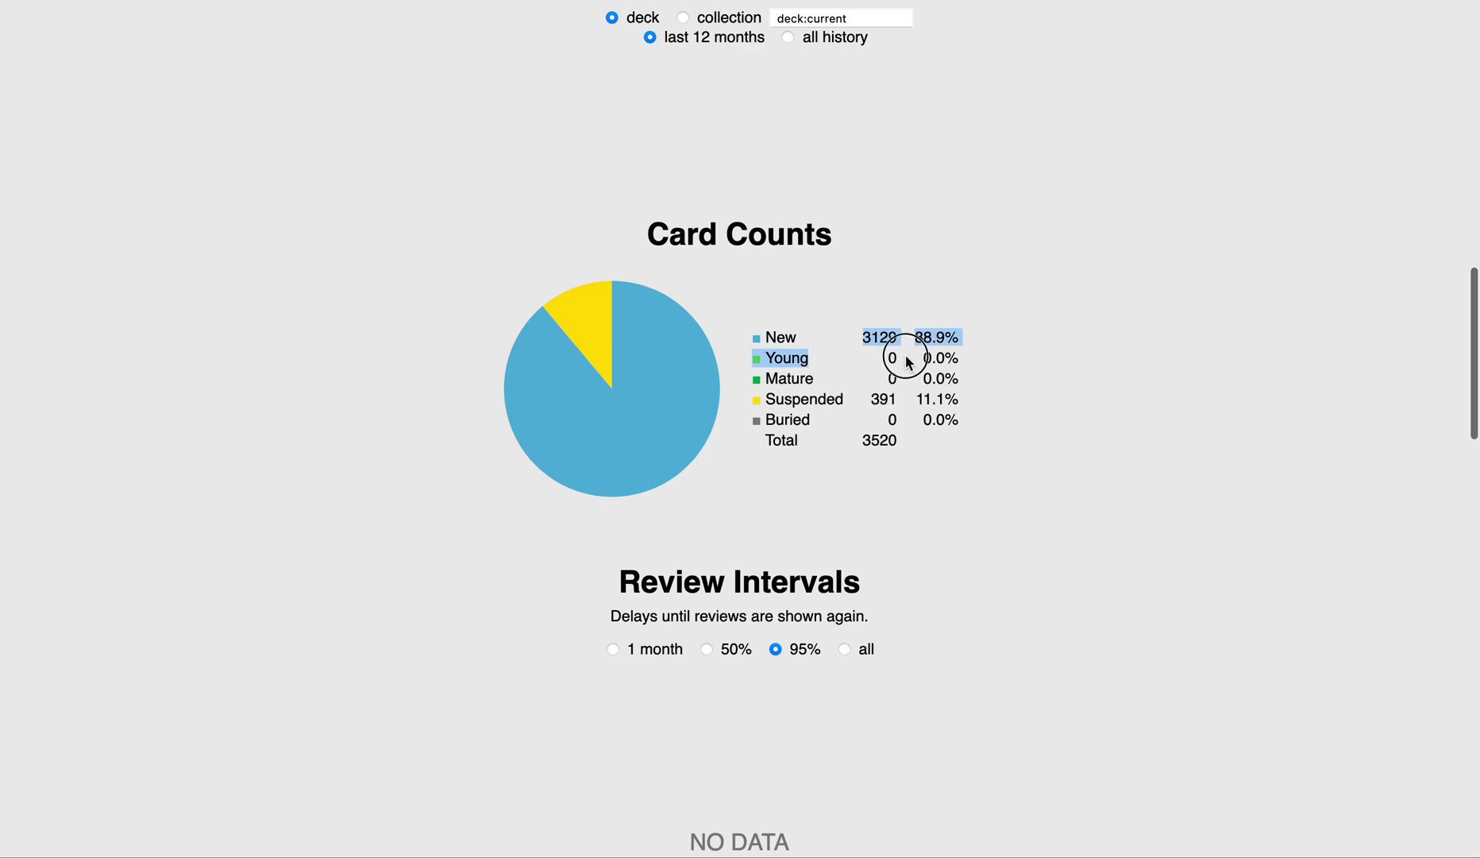
double_click(892, 356)
double_click(892, 378)
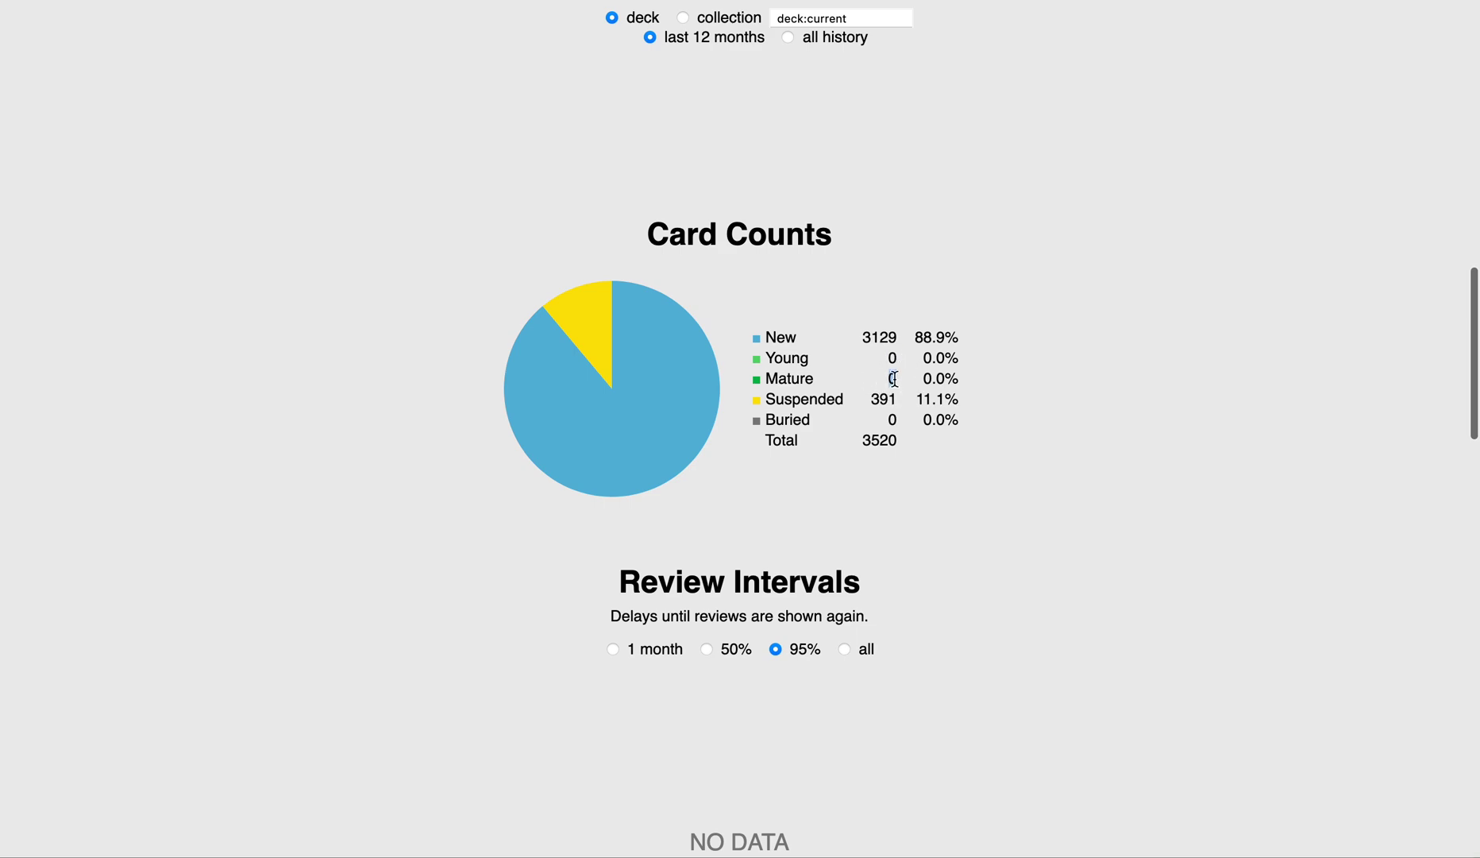
double_click(883, 399)
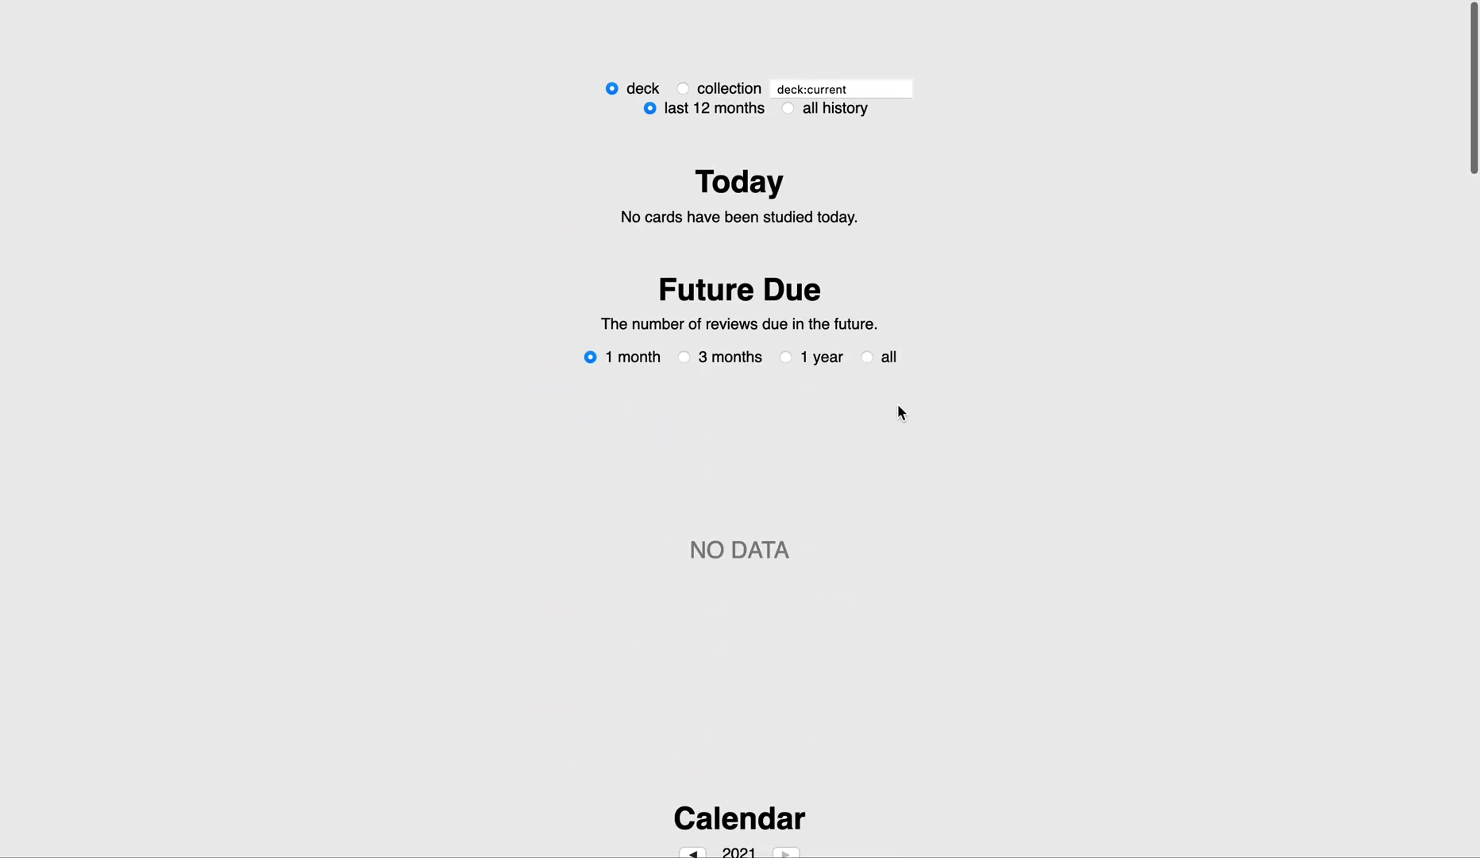
Close the Statistics window and go back to the full deck list showing Biochemistry and Dermatology.
mouse_move(132, 33)
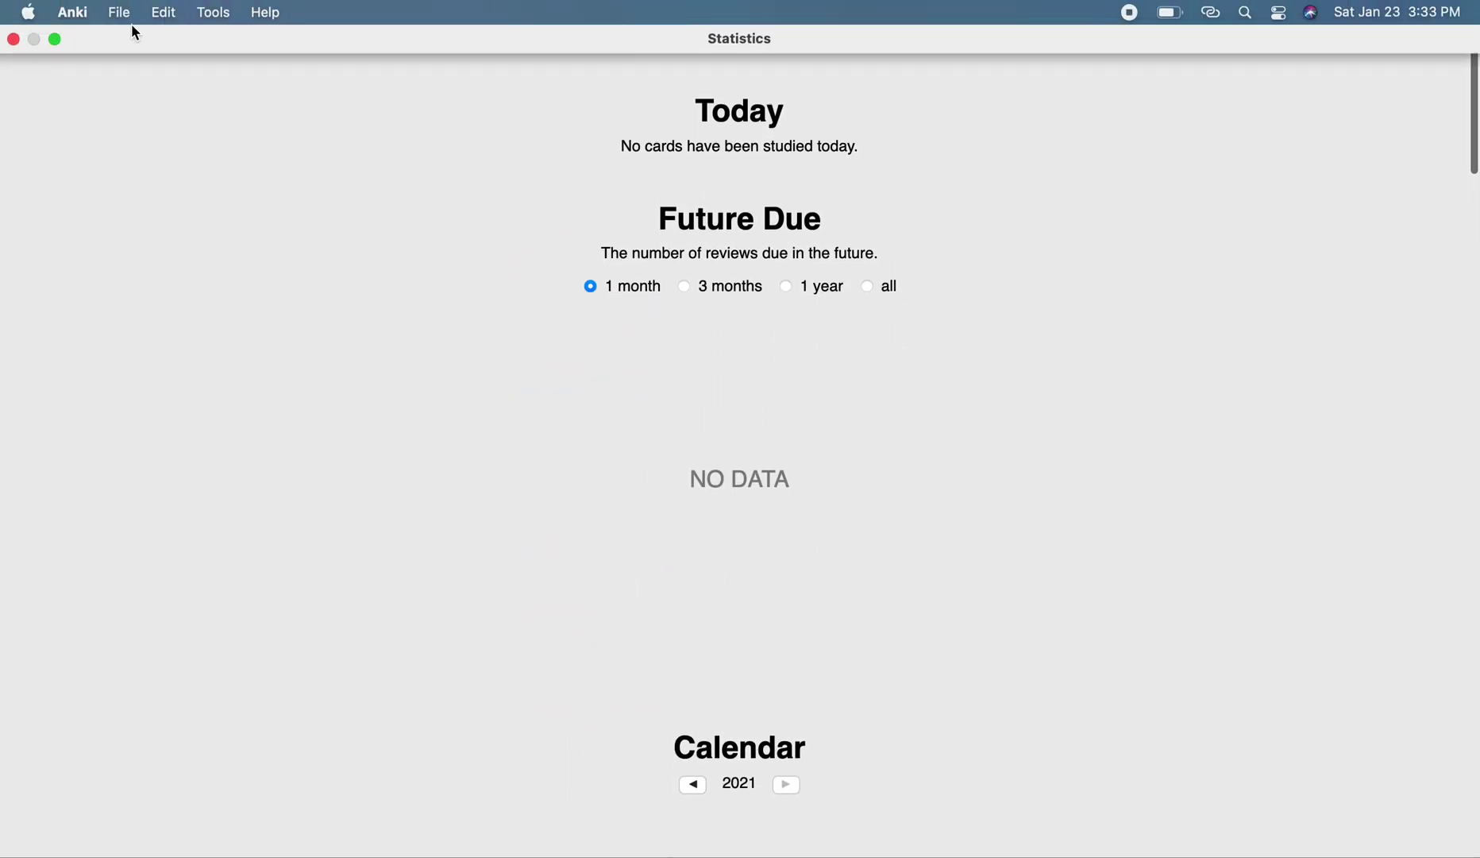
left_click(17, 40)
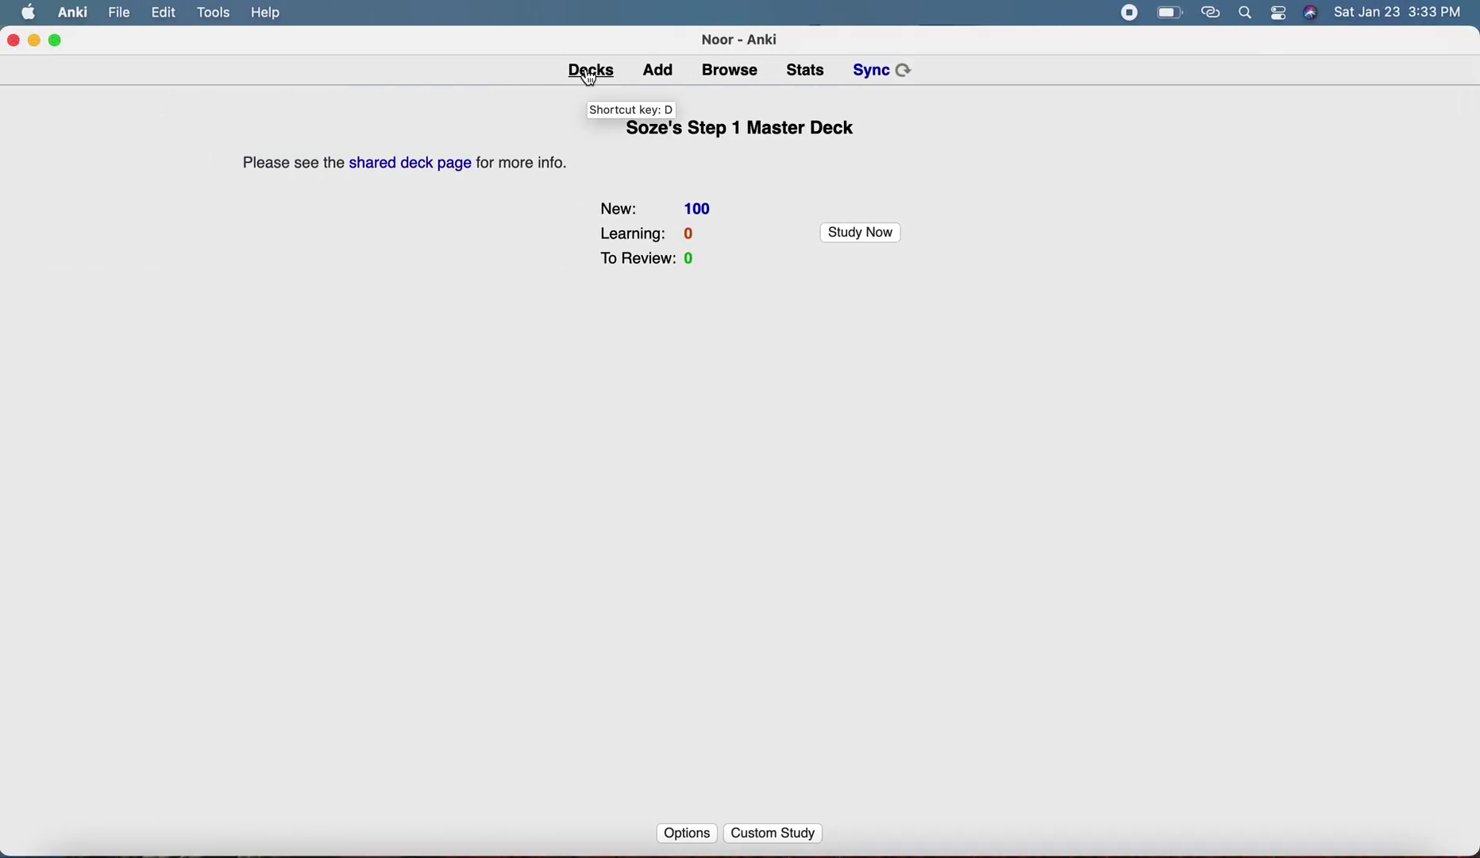
left_click(588, 74)
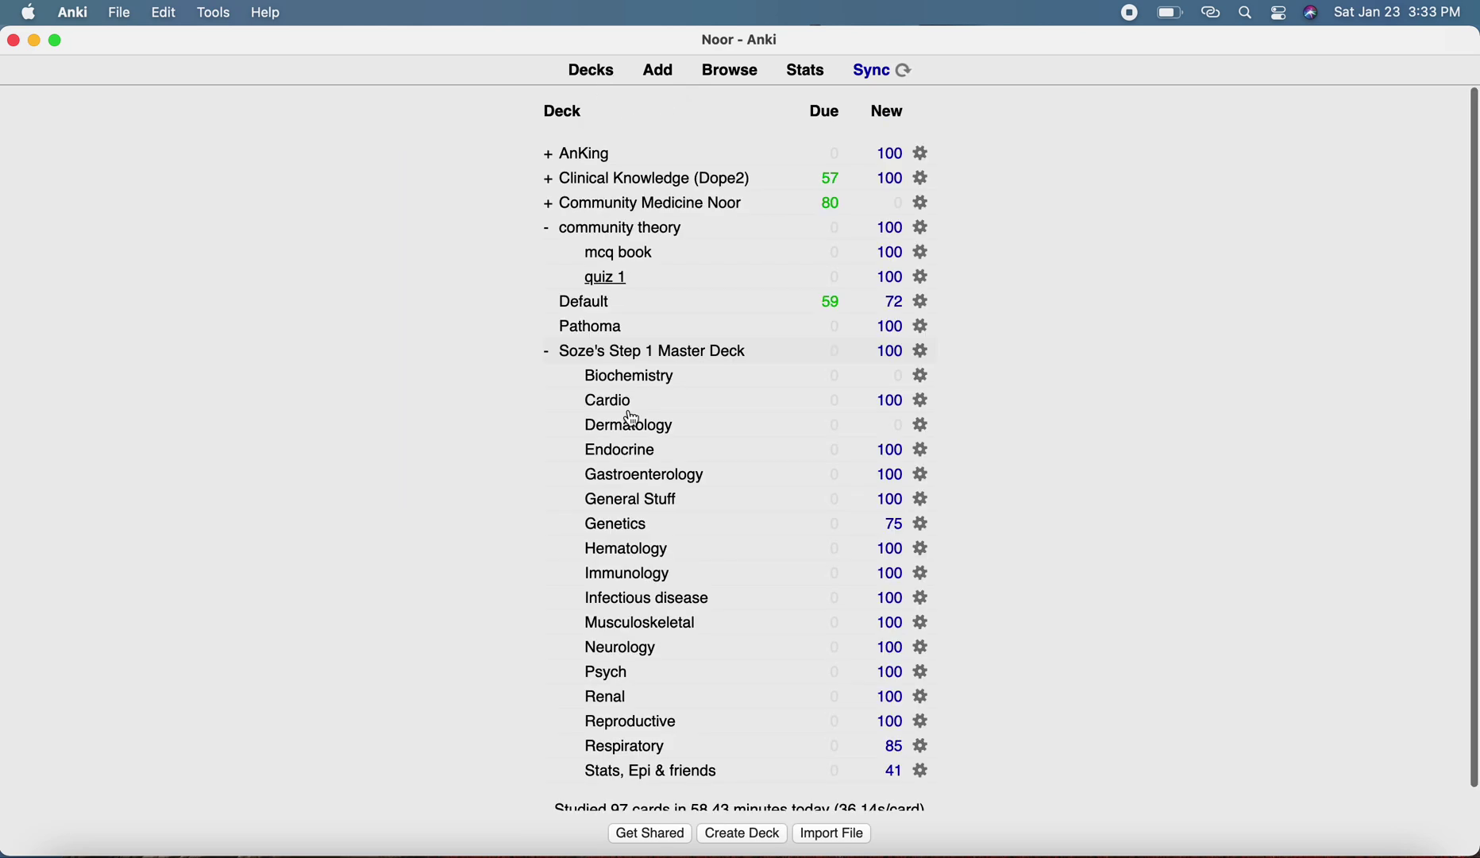